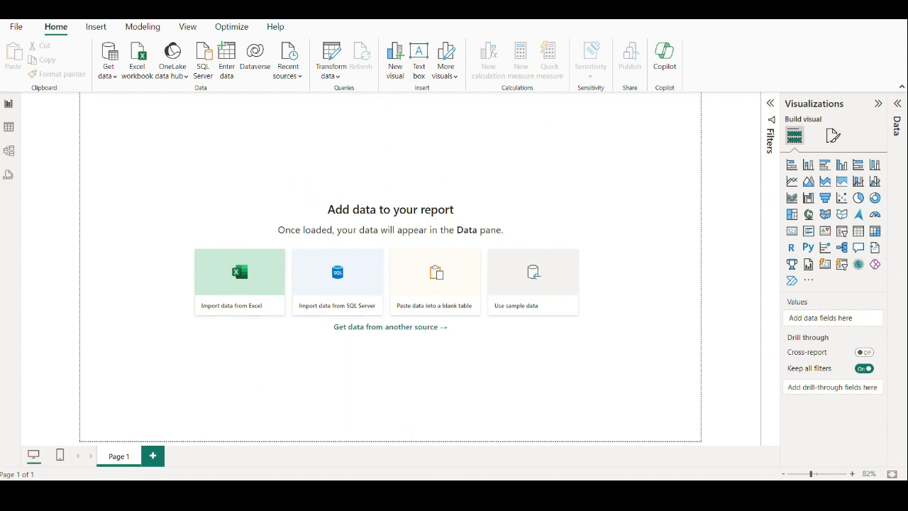
Switch to Chrome and open the Power BI service home page from the saved Power BI bookmark.
click(290, 490)
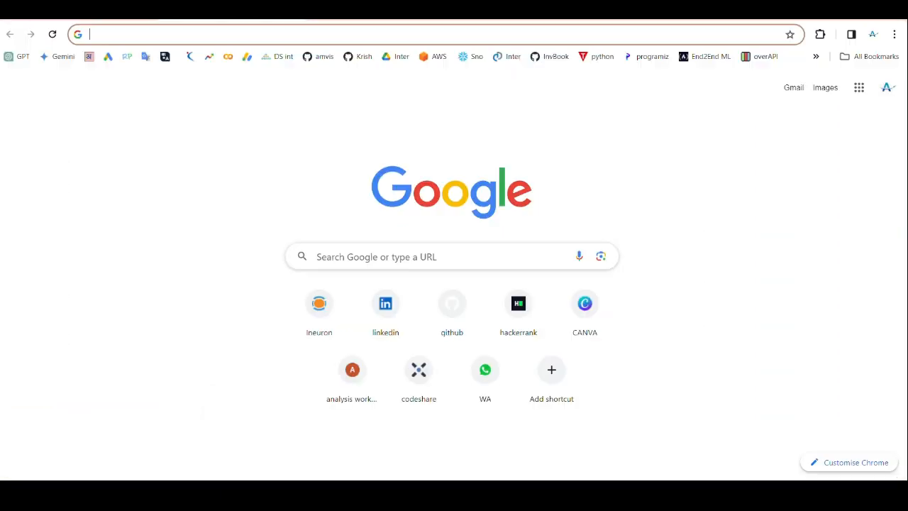
click(222, 33)
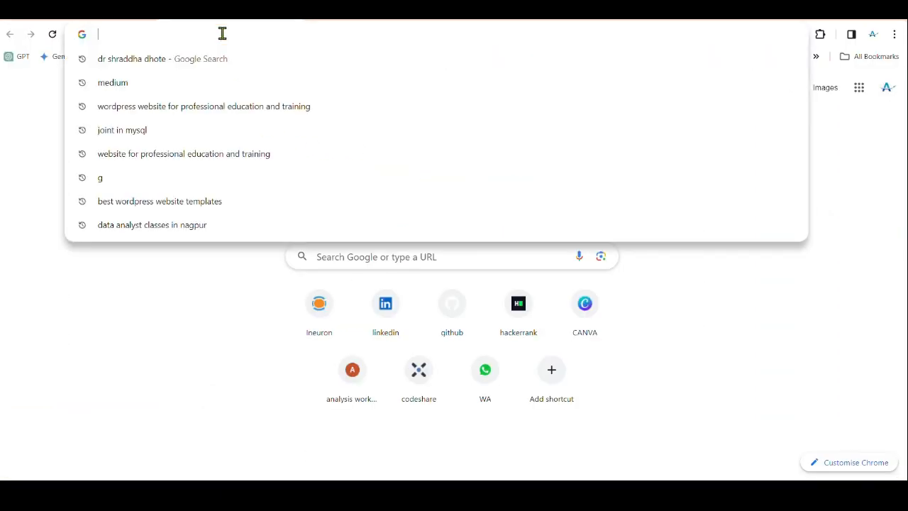
text(power)
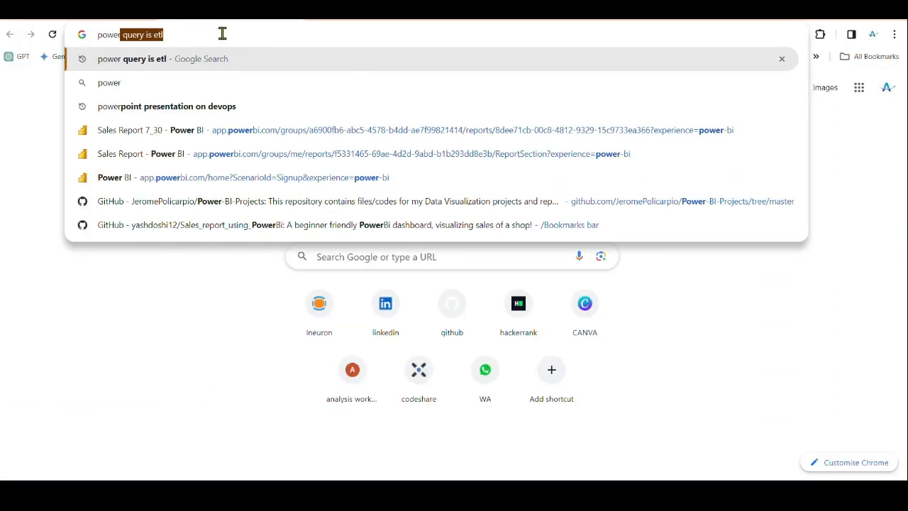
click(850, 175)
click(817, 57)
scroll(745, 286, down, 10)
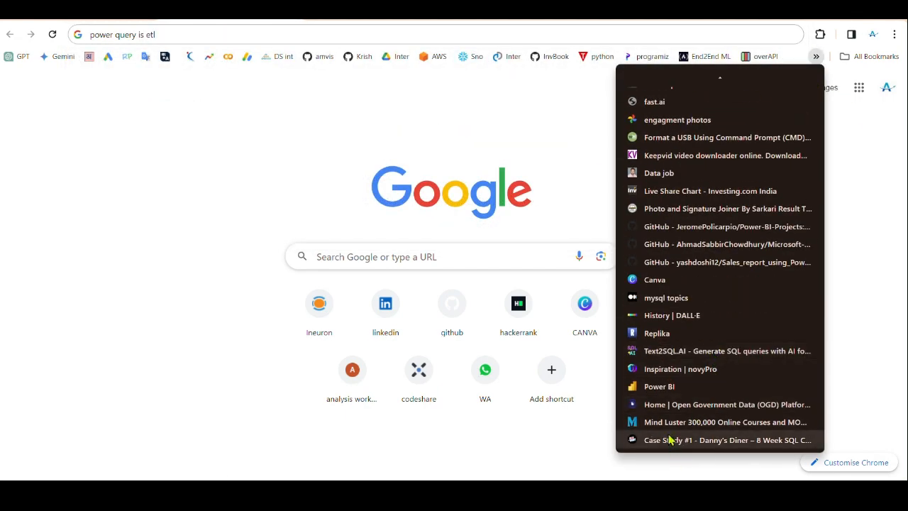
click(667, 388)
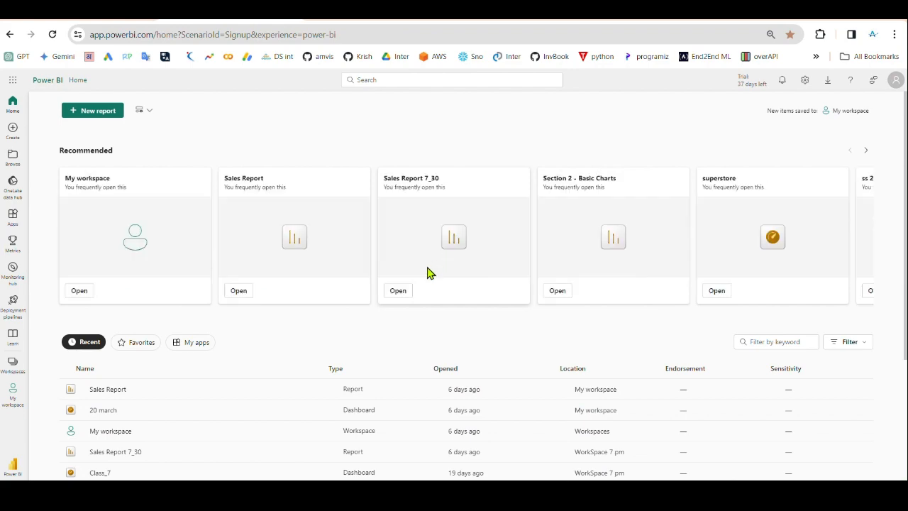
Examine the Power BI service home page's recent items, the account's licence and trial details, and the workspaces.
scroll(208, 294, down, 2)
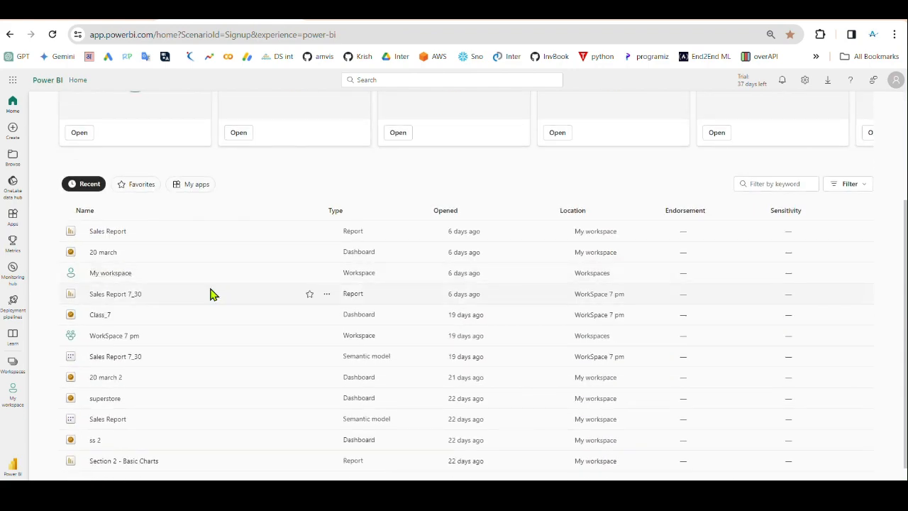
scroll(188, 310, up, 2)
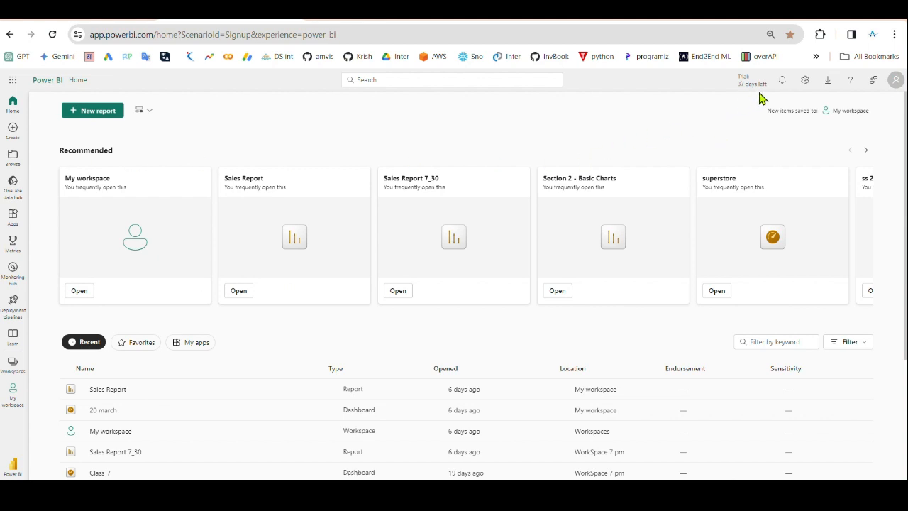
click(893, 84)
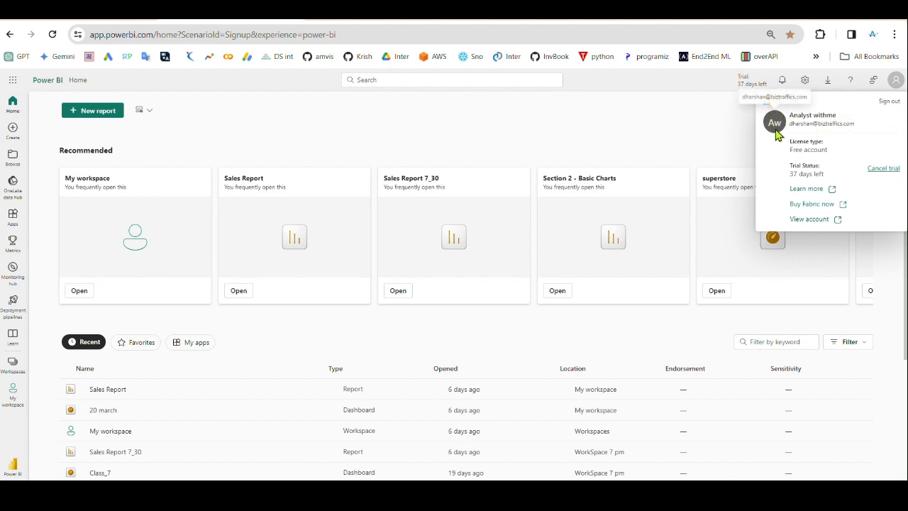
click(614, 143)
scroll(149, 276, down, 3)
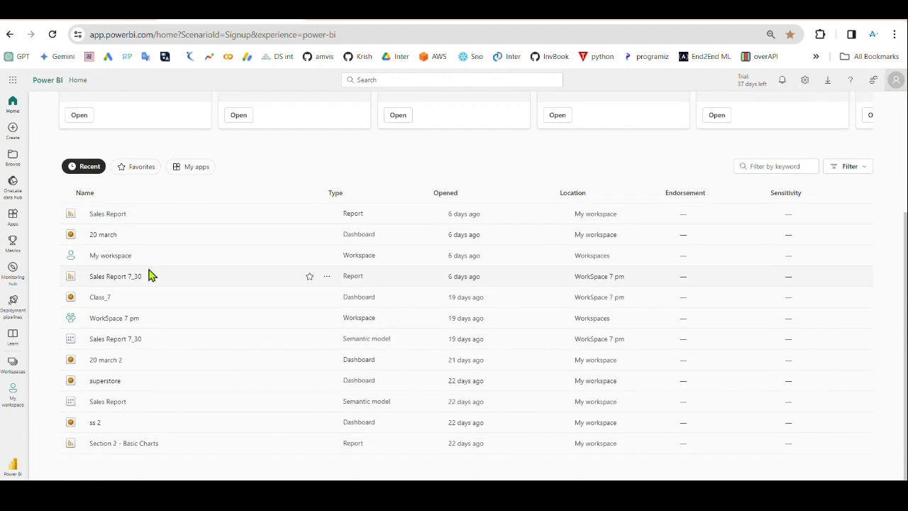
scroll(149, 276, up, 3)
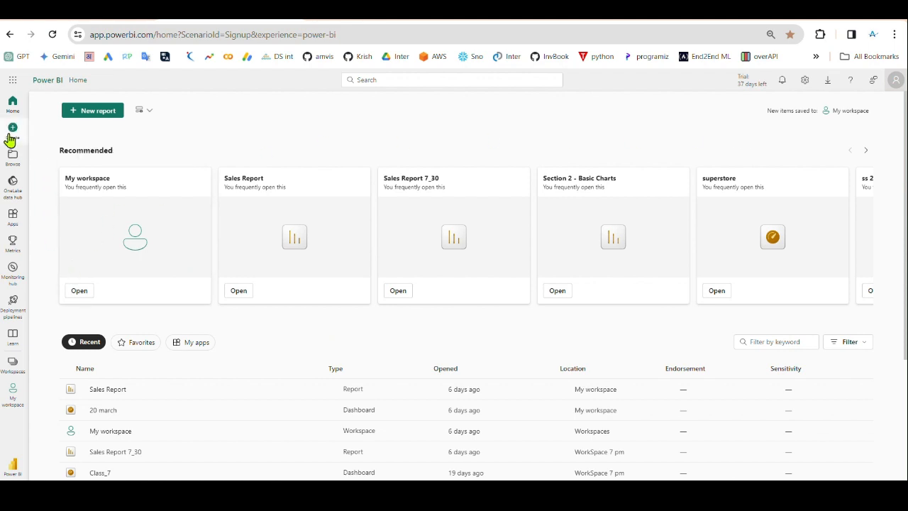
click(15, 369)
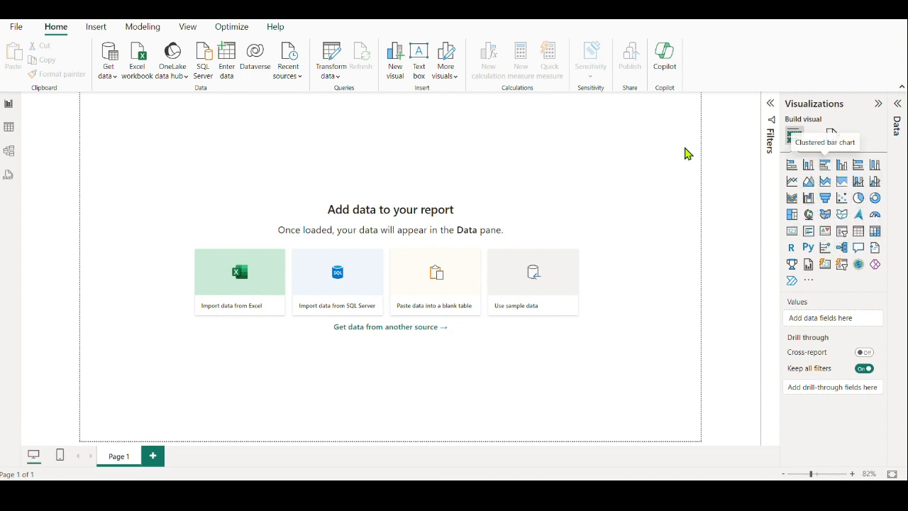
Switch to Power BI Desktop, start an Excel workbook import and browse to the Power BI folder on the Study (F:) drive.
click(143, 61)
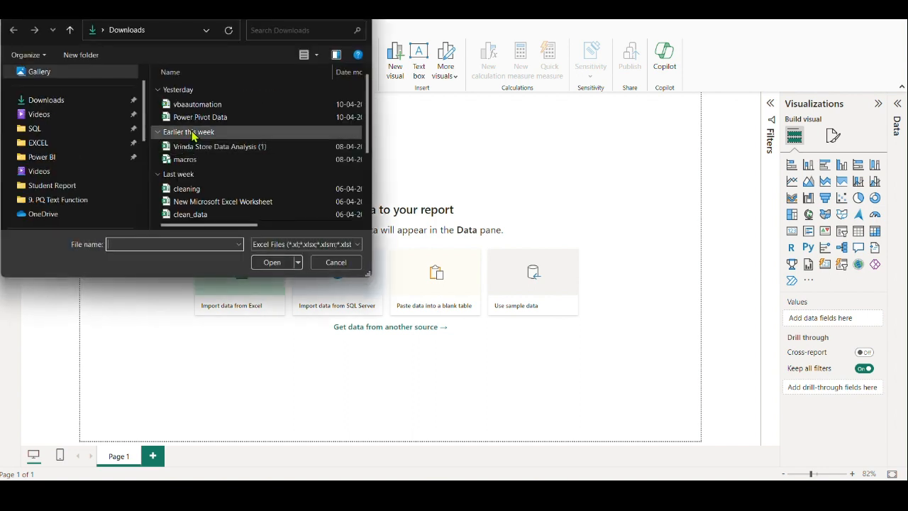
scroll(237, 142, down, 3)
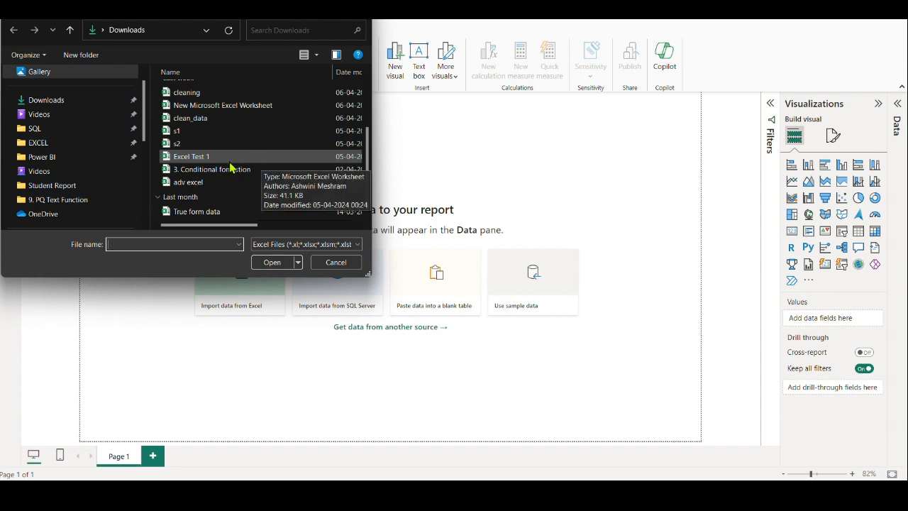
scroll(213, 202, up, 3)
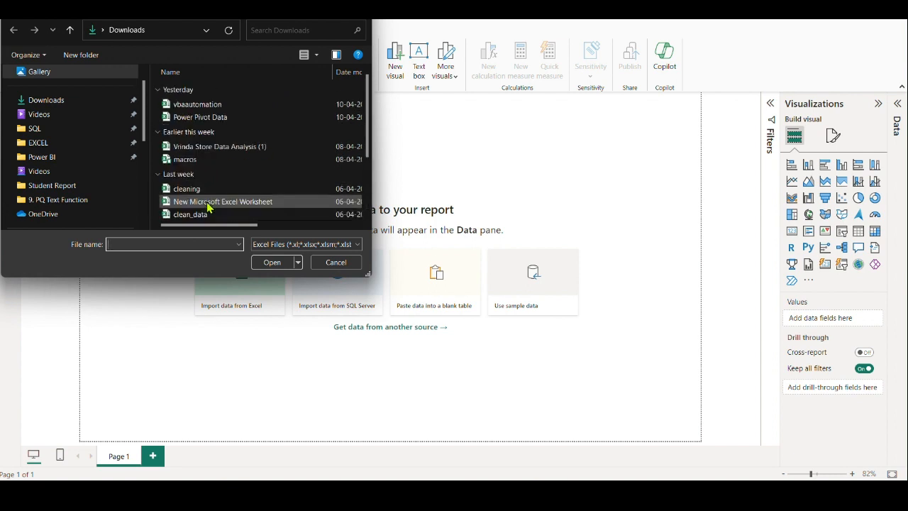
click(71, 33)
scroll(202, 160, down, 3)
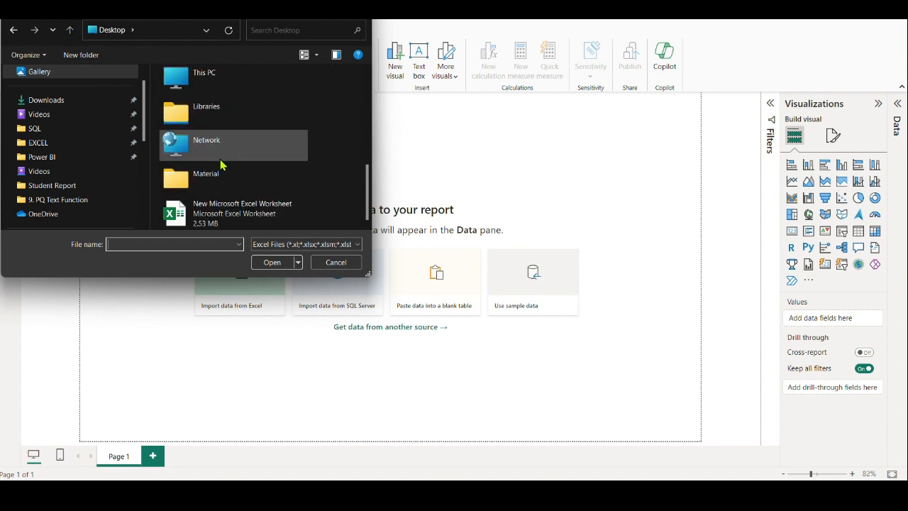
scroll(57, 197, down, 5)
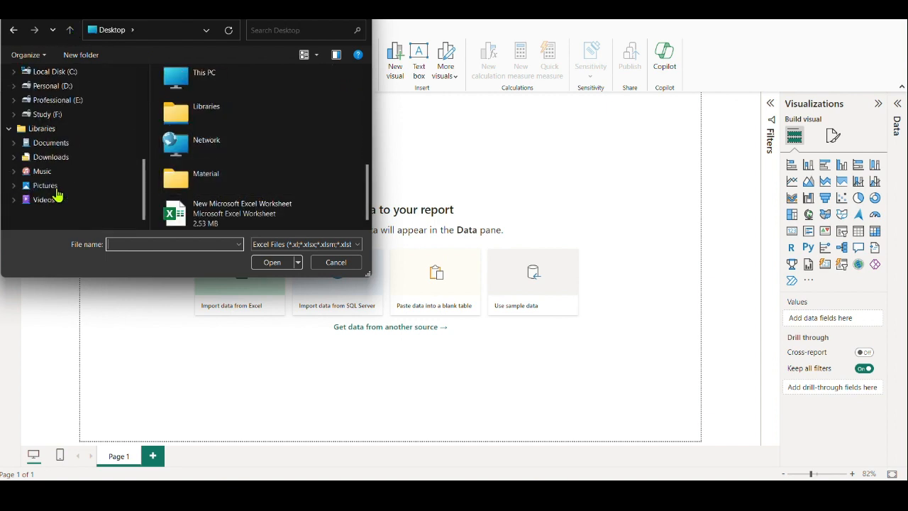
click(39, 115)
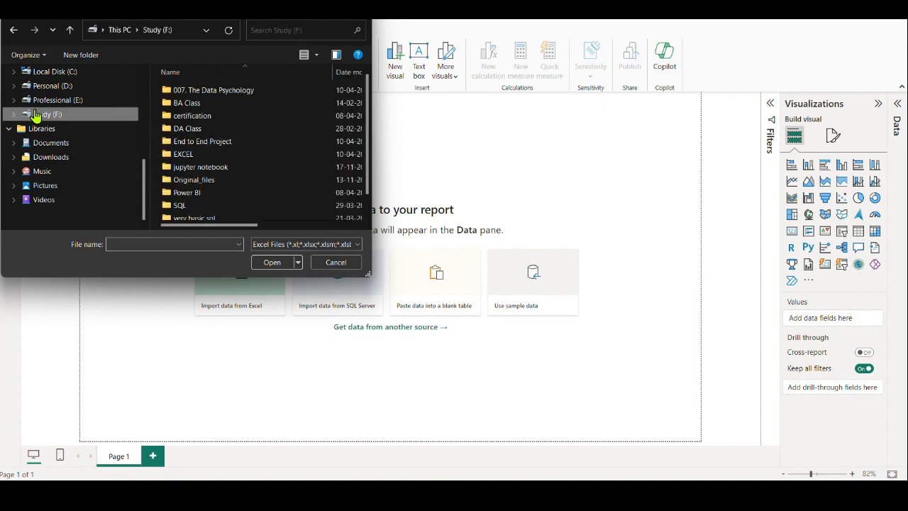
scroll(201, 121, down, 1)
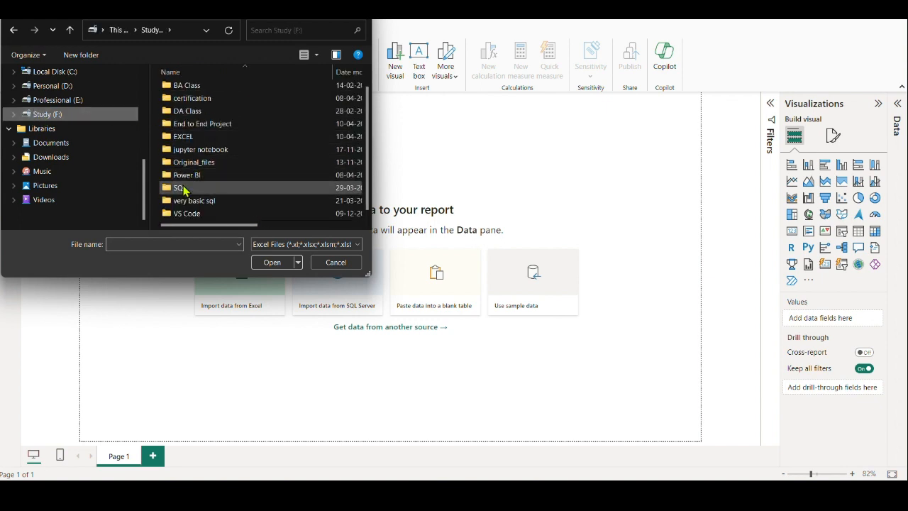
click(183, 179)
double_click(183, 179)
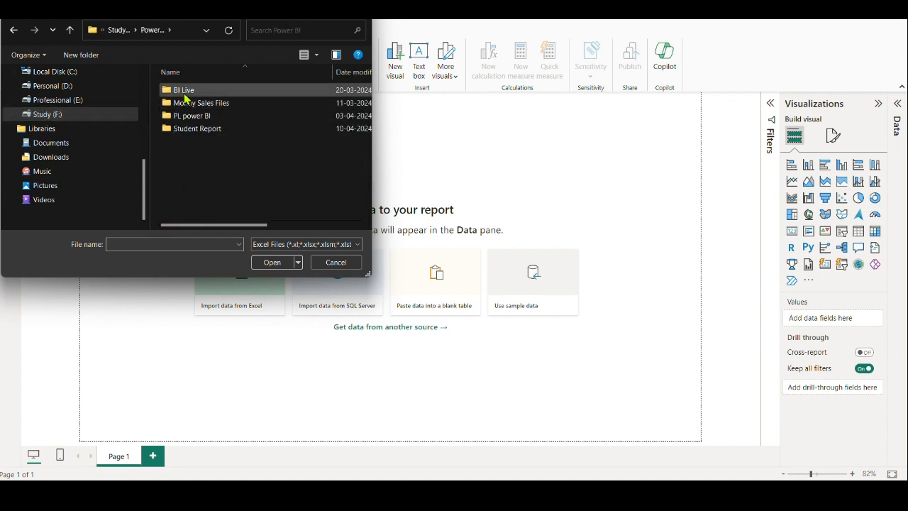
Open the Sample - Superstore workbook from PL power BI > 1. Basic Charts and load its Orders sheet.
double_click(185, 92)
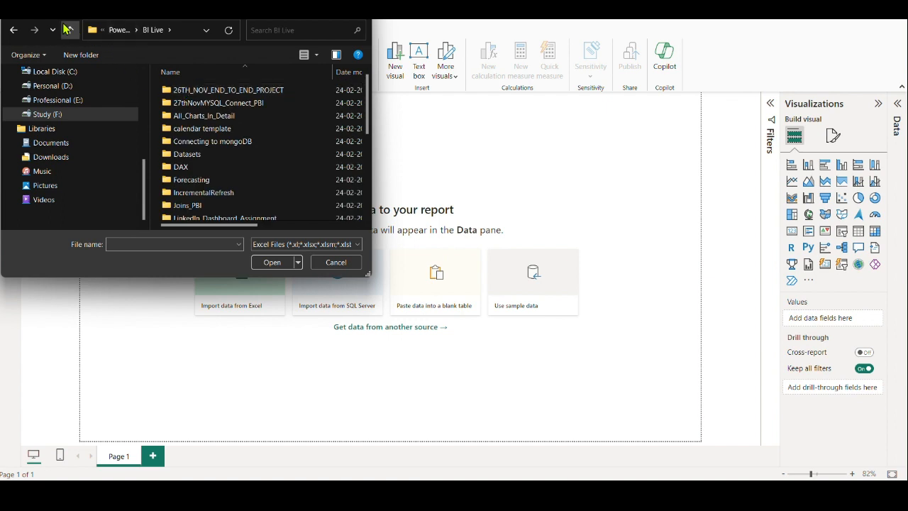
click(69, 30)
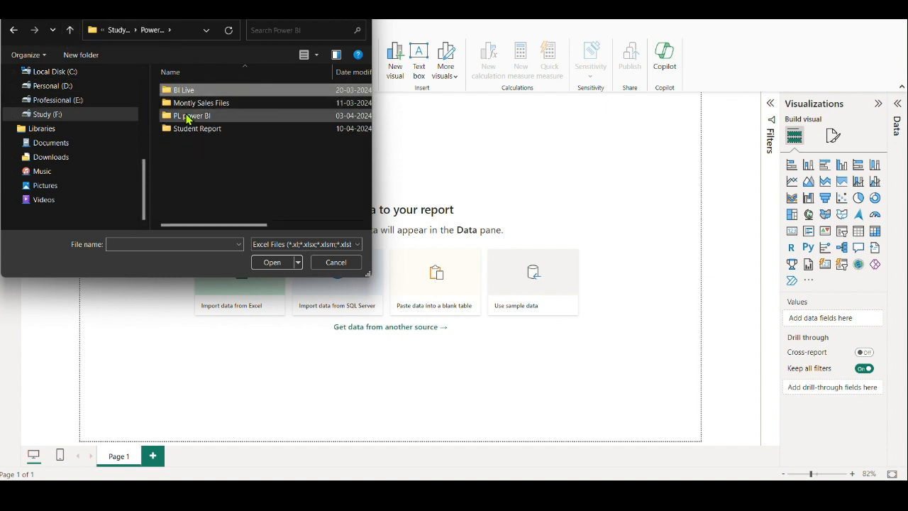
double_click(190, 116)
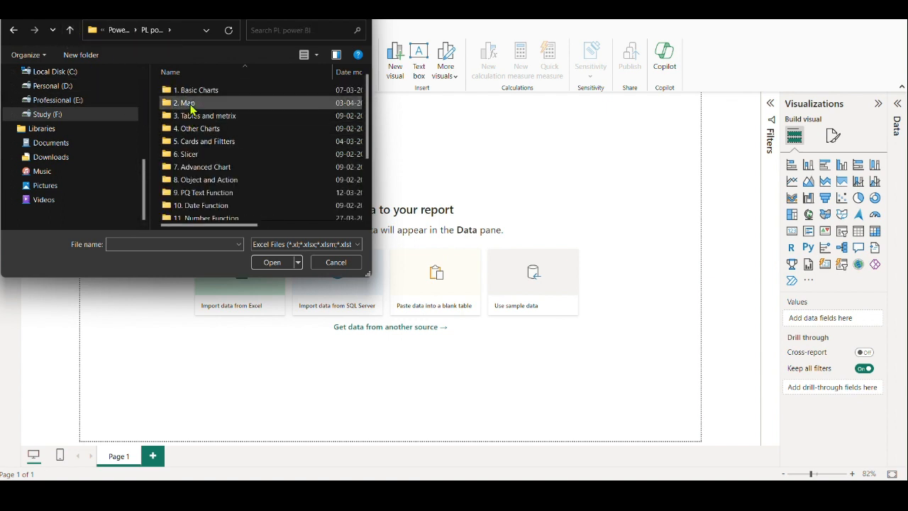
double_click(196, 92)
click(197, 91)
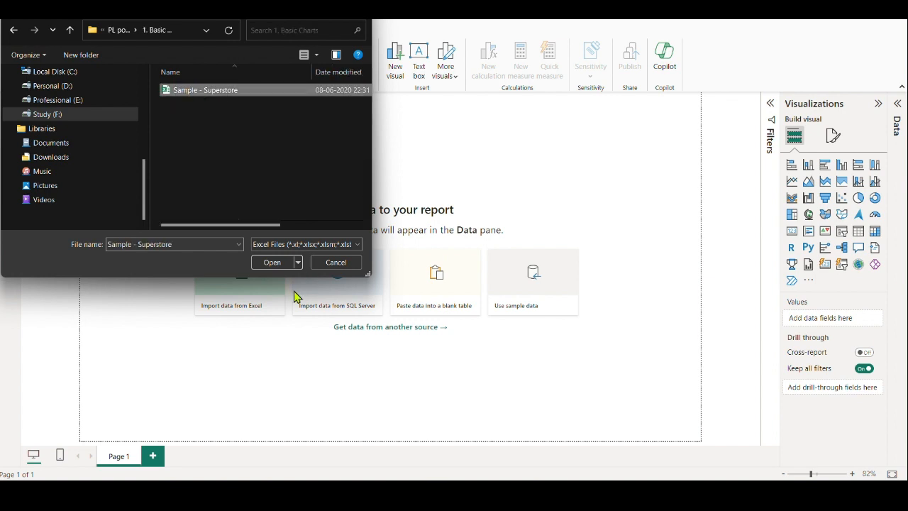
click(274, 262)
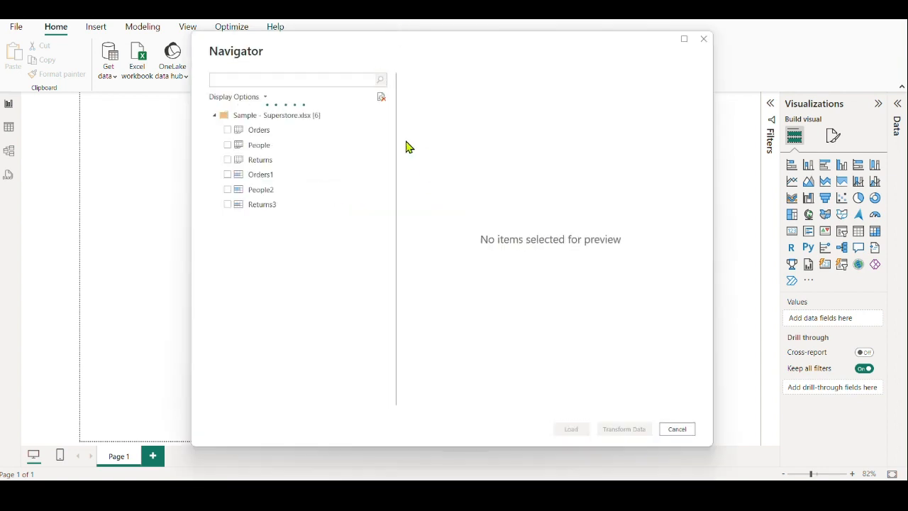
click(228, 132)
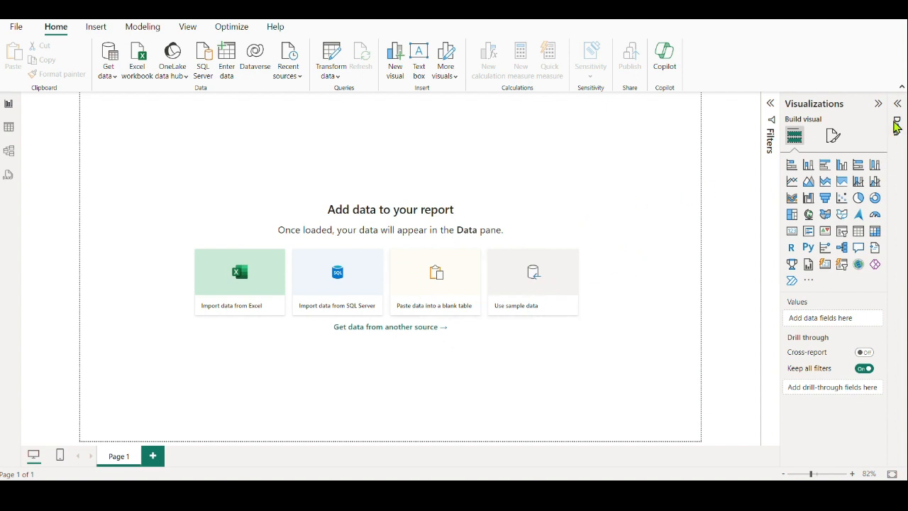
Expand the Data pane, add a stacked column chart to Page 1, and enlarge it toward the middle of the canvas.
click(898, 104)
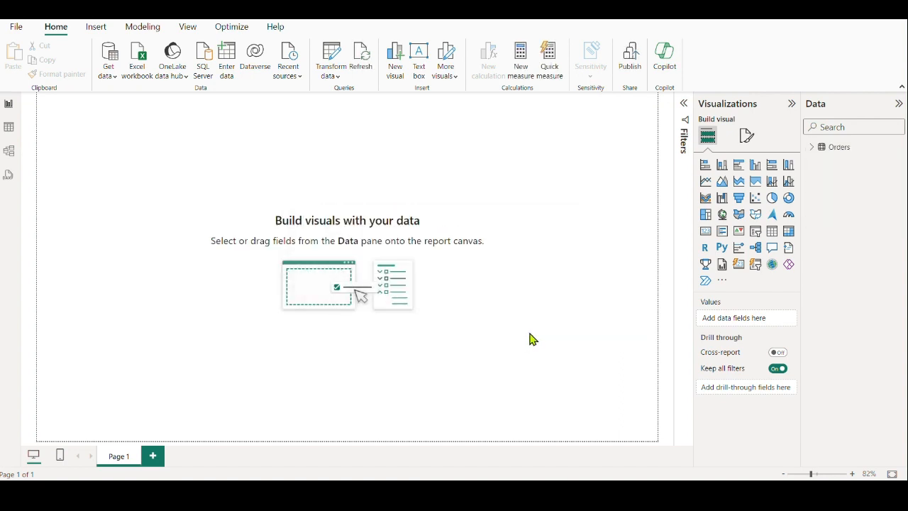
click(722, 165)
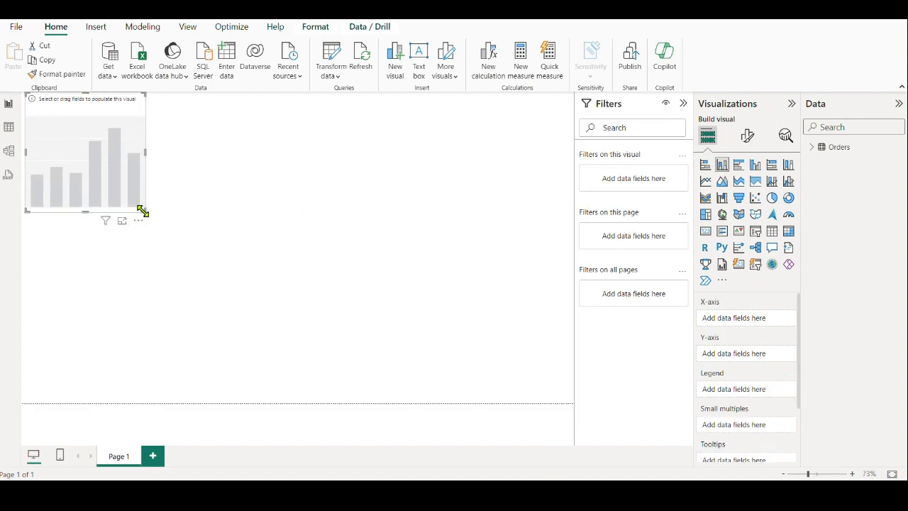
drag(142, 211, 337, 375)
drag(286, 303, 355, 313)
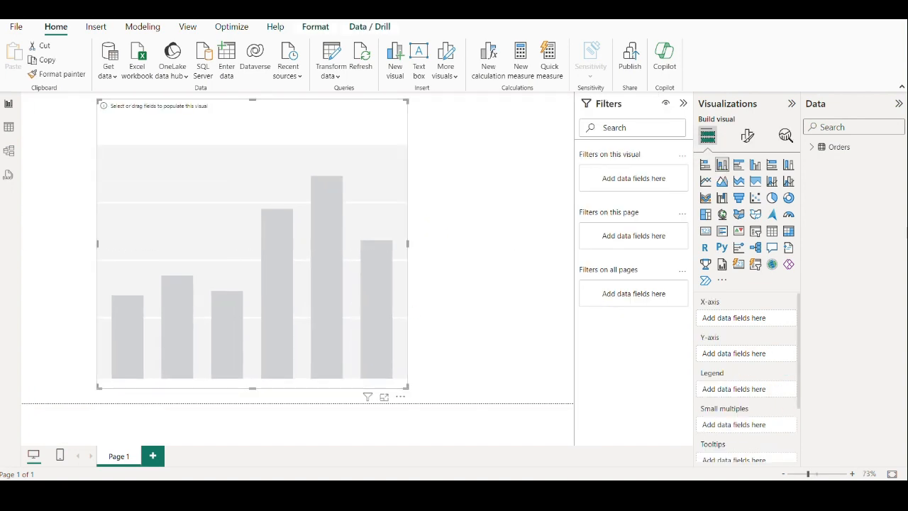
Populate the stacked column chart with Sub-Category on the X-axis, Profit on the Y-axis and Region as the legend.
click(813, 147)
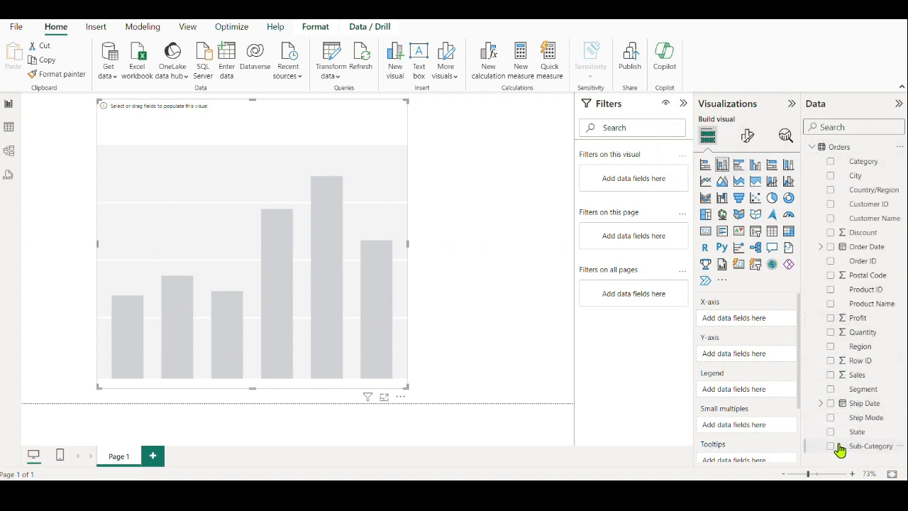
drag(835, 452, 738, 320)
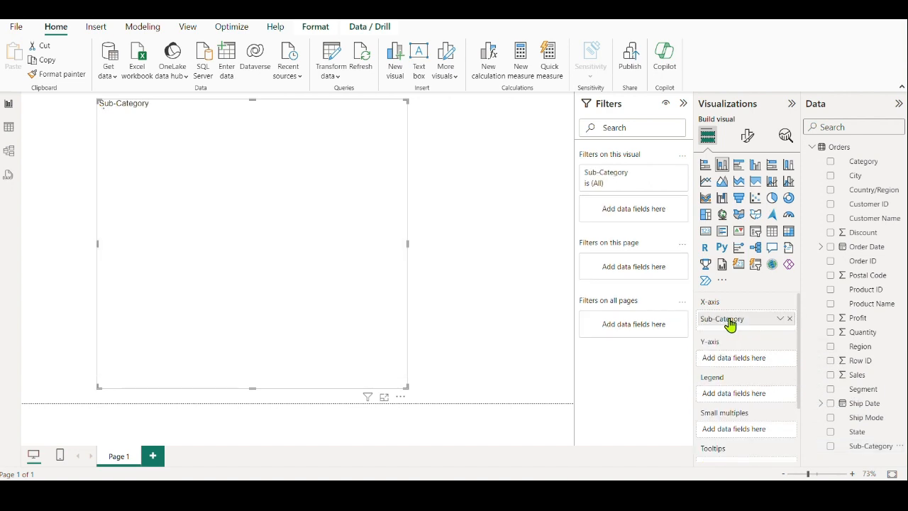
drag(873, 328, 741, 361)
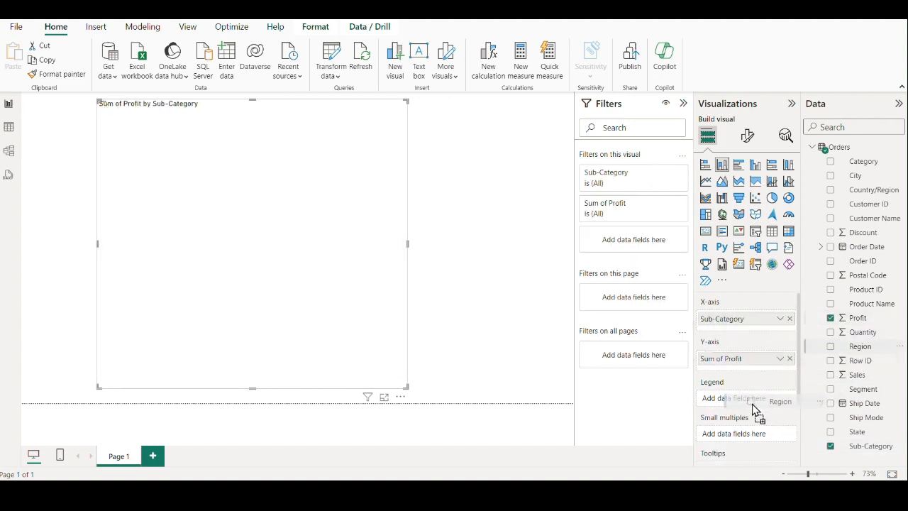
drag(738, 412, 738, 406)
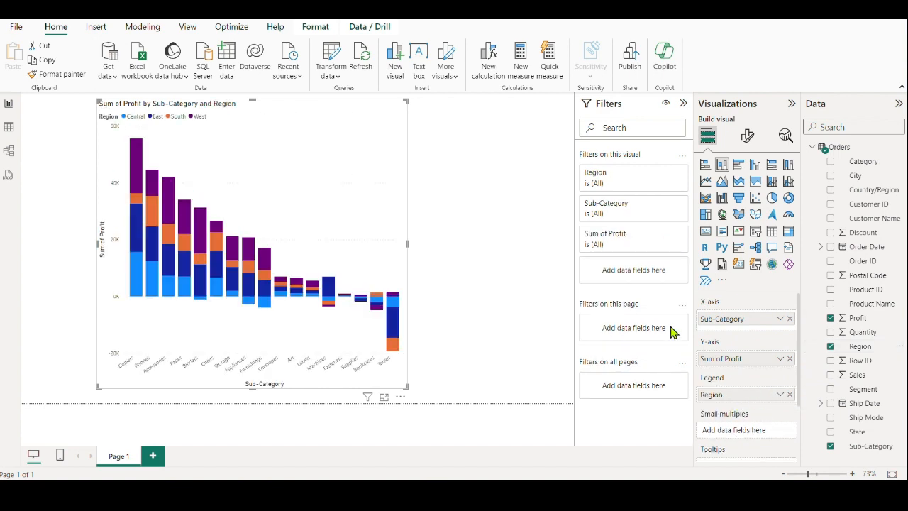
Shift the profit chart slightly to the right on the report canvas and deselect it.
drag(332, 174, 352, 175)
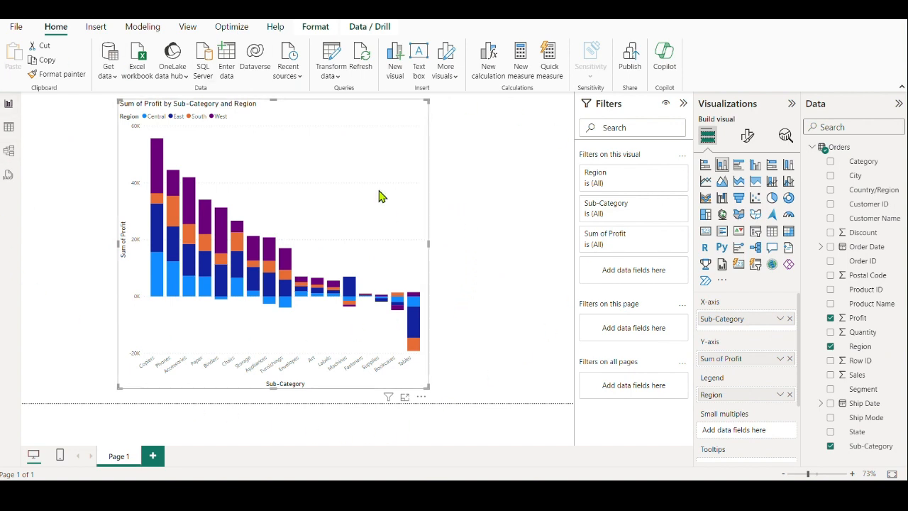
drag(379, 196, 381, 199)
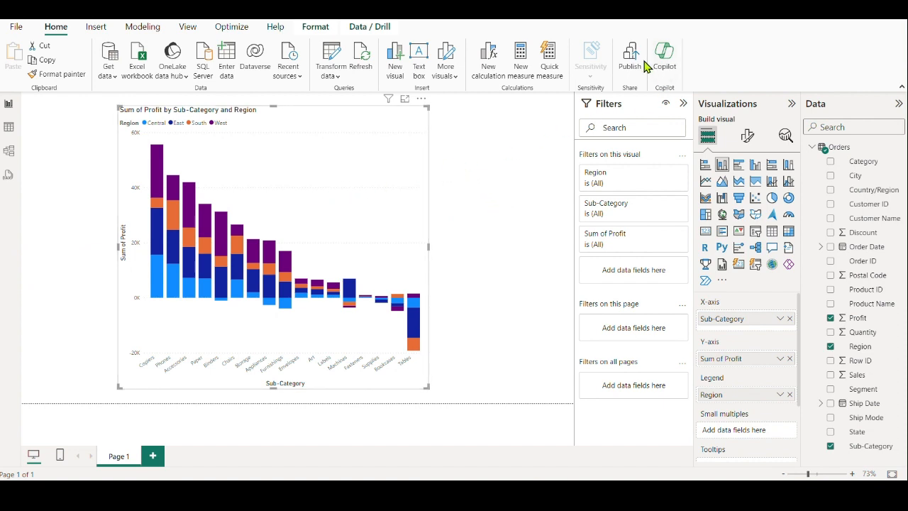
click(512, 149)
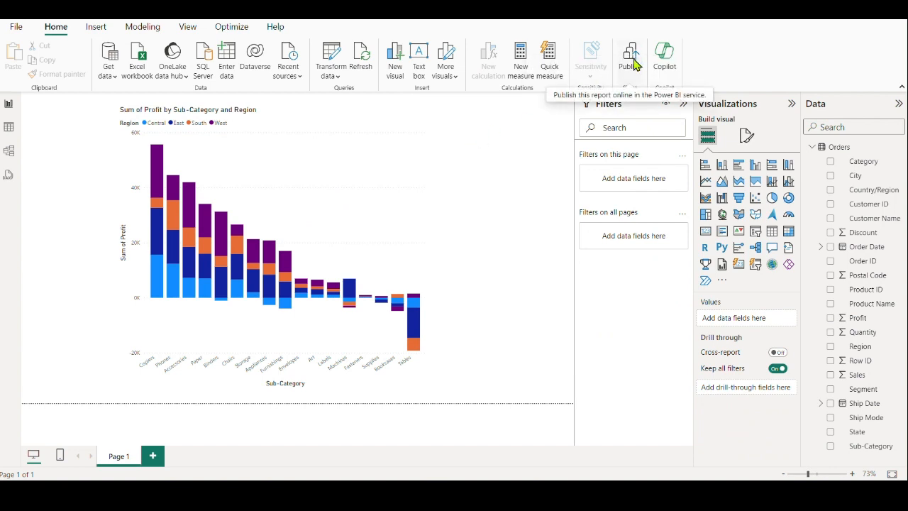
Shorten the profit chart by lowering its upper edge to free space above it, and deselect it.
click(281, 202)
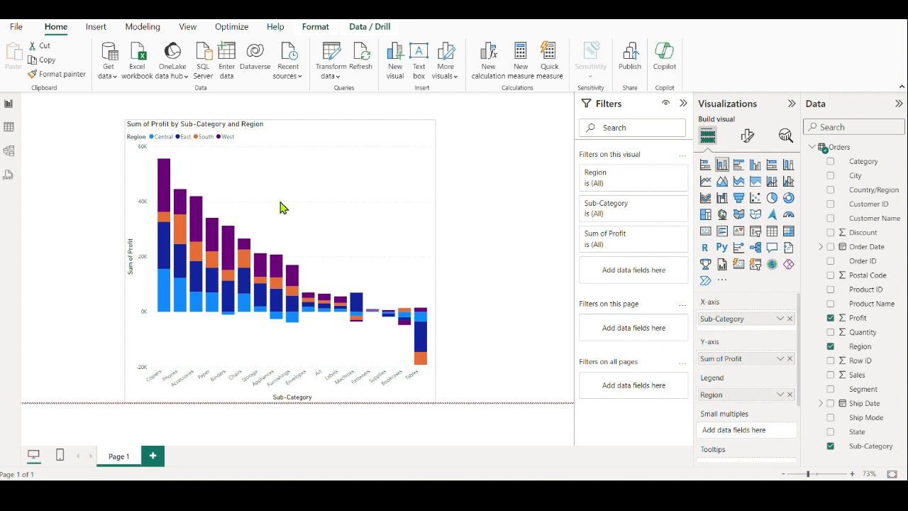
drag(278, 123, 283, 169)
click(506, 146)
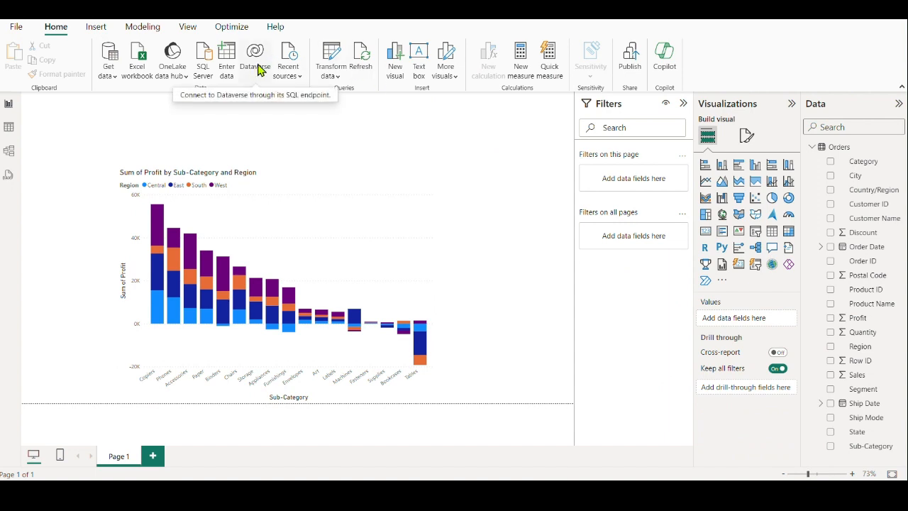
Add a text box above the profit chart containing the centered text Profit by category.
click(420, 57)
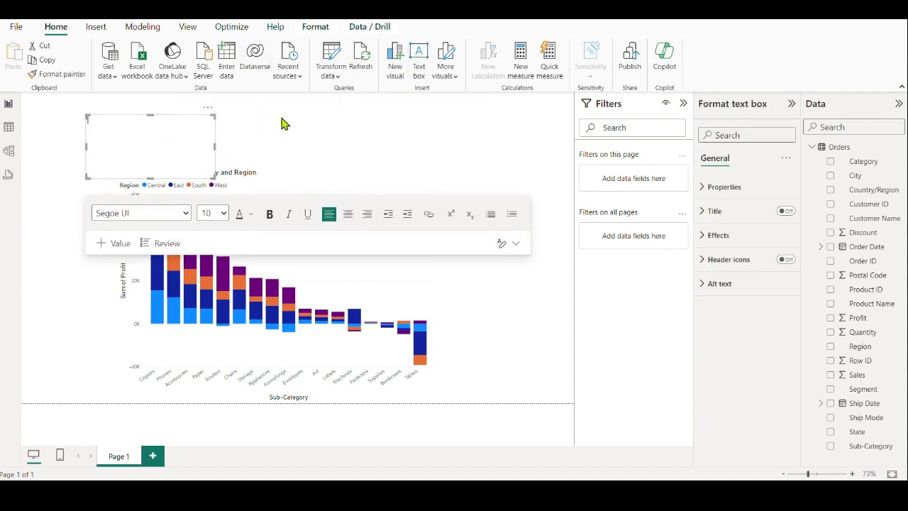
drag(172, 115, 307, 106)
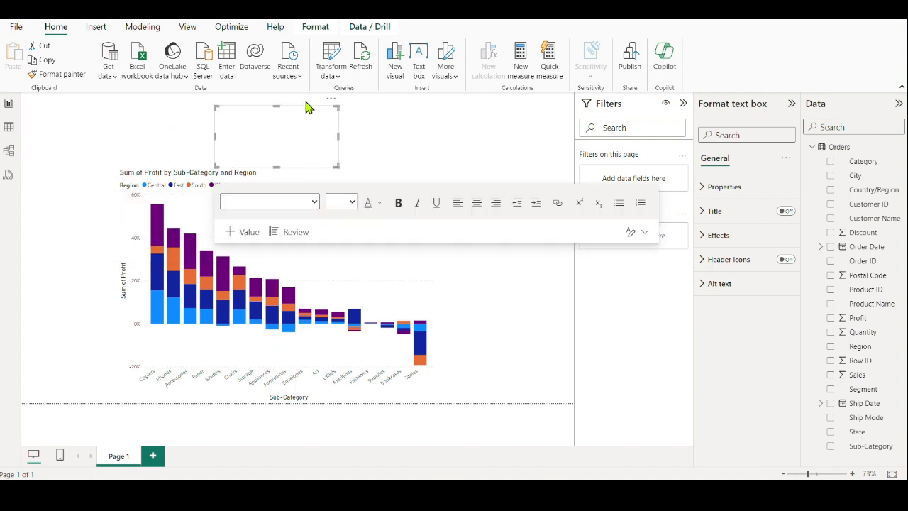
click(233, 130)
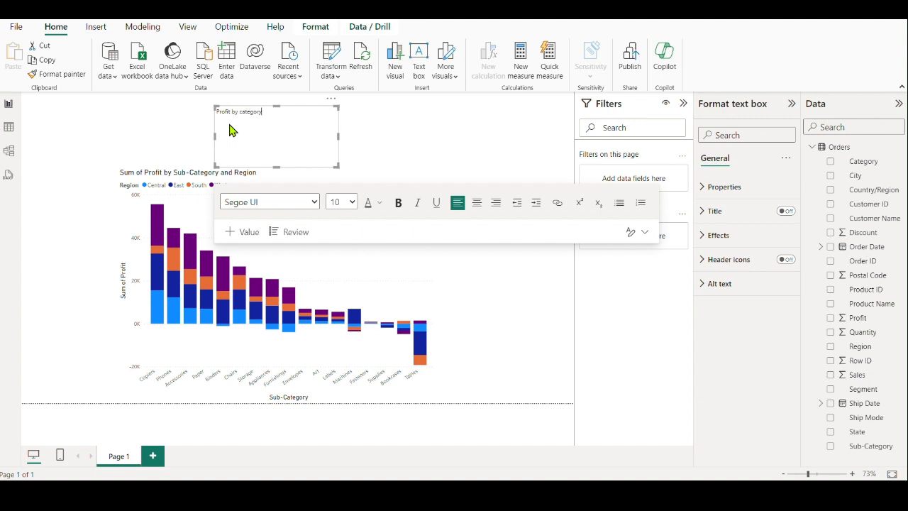
click(476, 202)
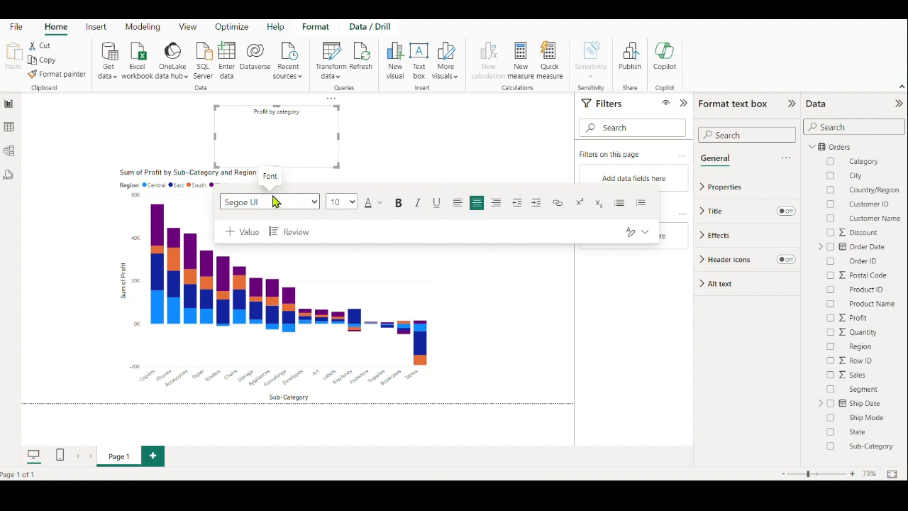
Format the title text Profit by category in Georgia at size 40.
drag(305, 111, 245, 112)
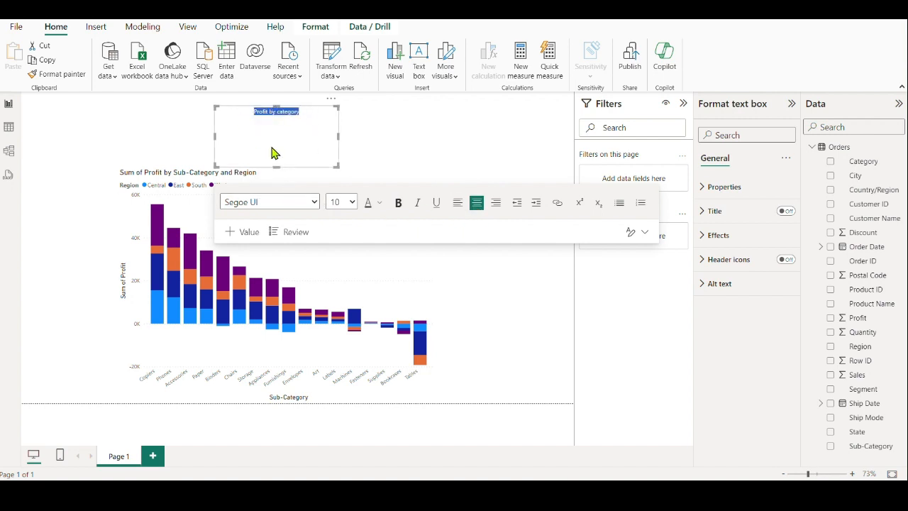
click(314, 203)
click(258, 383)
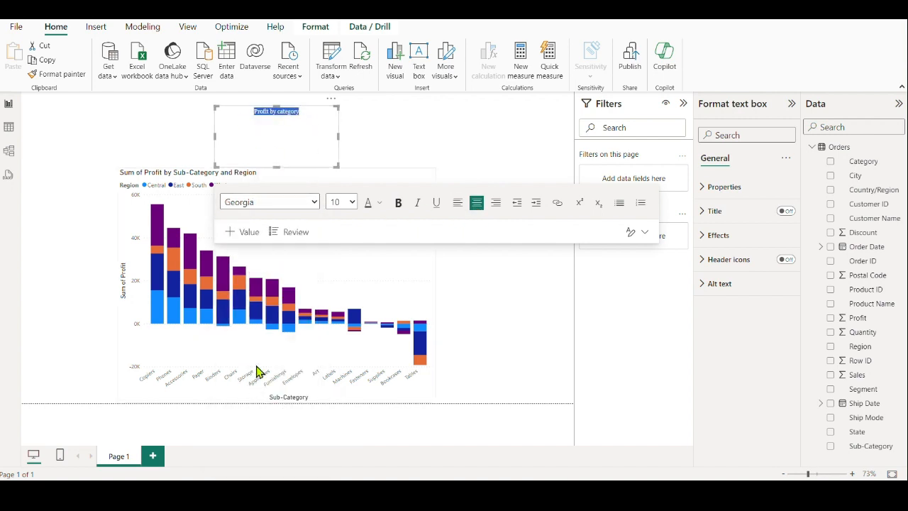
click(352, 202)
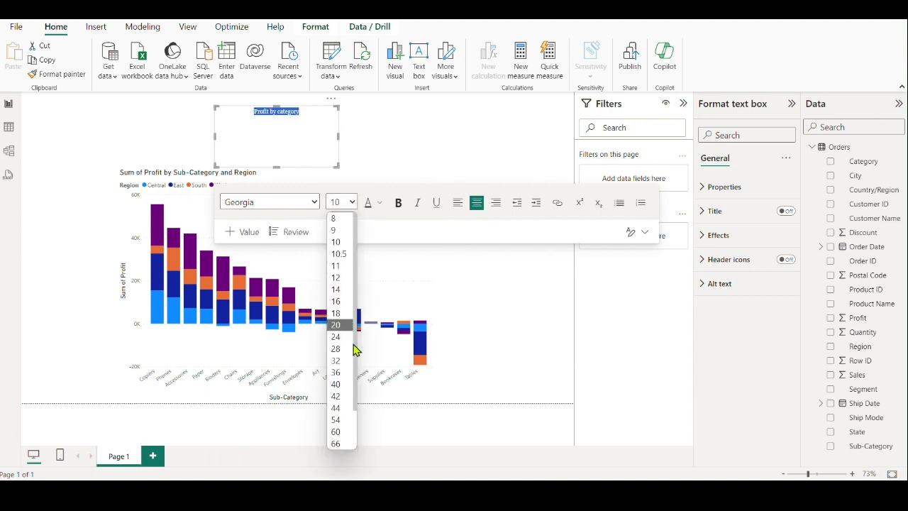
click(340, 386)
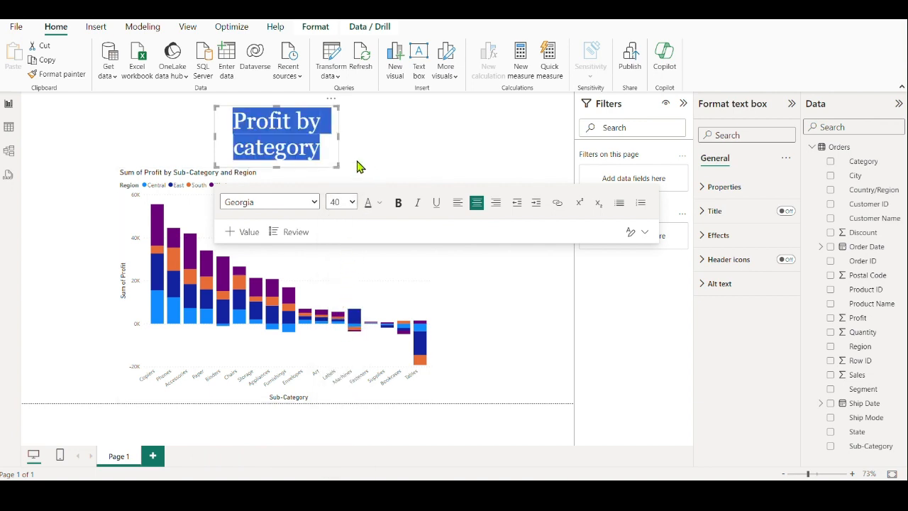
Widen the title's text box to fit one line, shifted slightly left, and color its text theme blue #118DFF.
drag(338, 135, 436, 140)
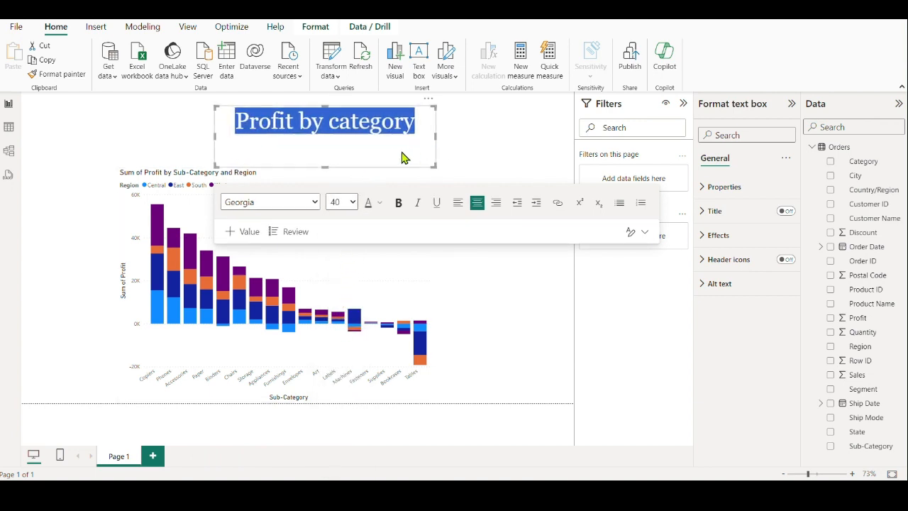
drag(423, 105, 207, 121)
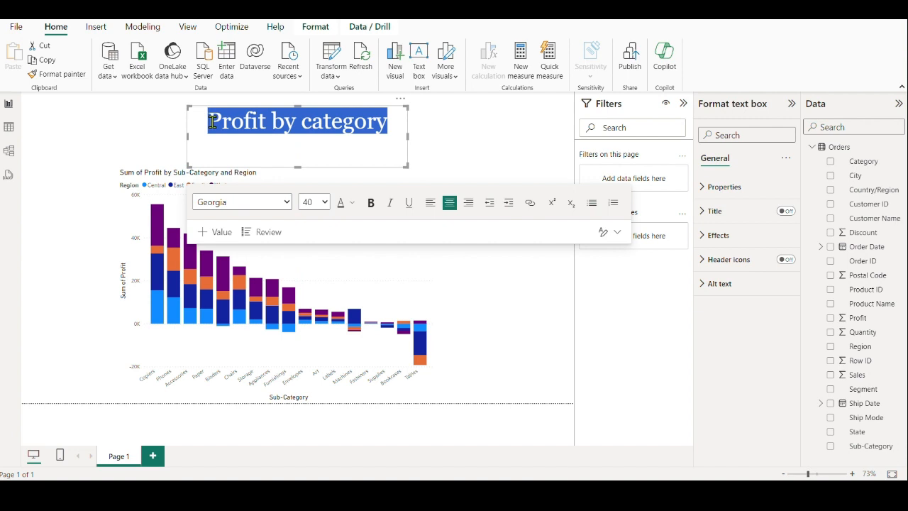
click(353, 203)
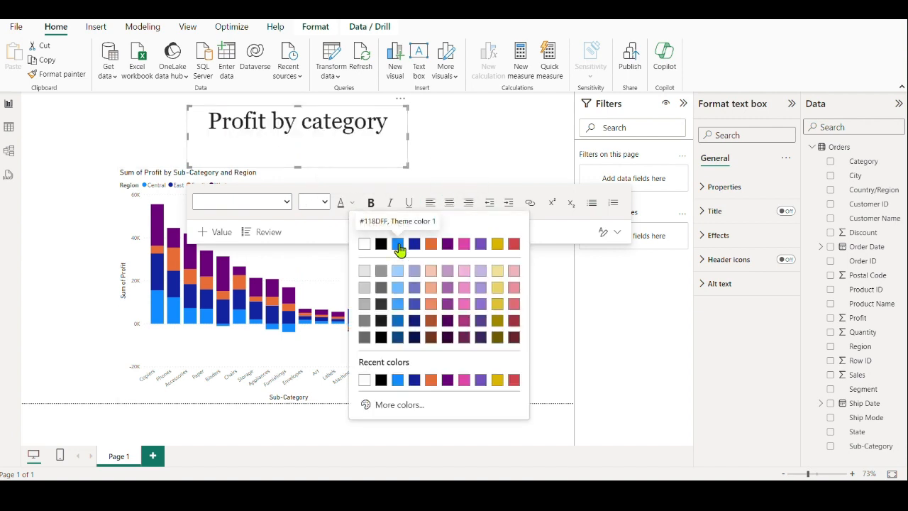
click(398, 246)
click(460, 152)
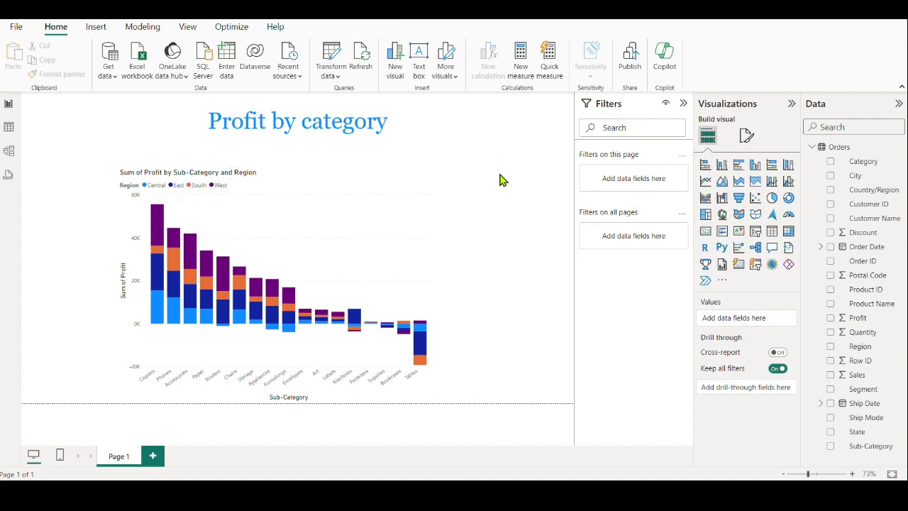
Shift the profit chart slightly up and to the right beneath the title, and deselect it.
click(360, 240)
click(514, 143)
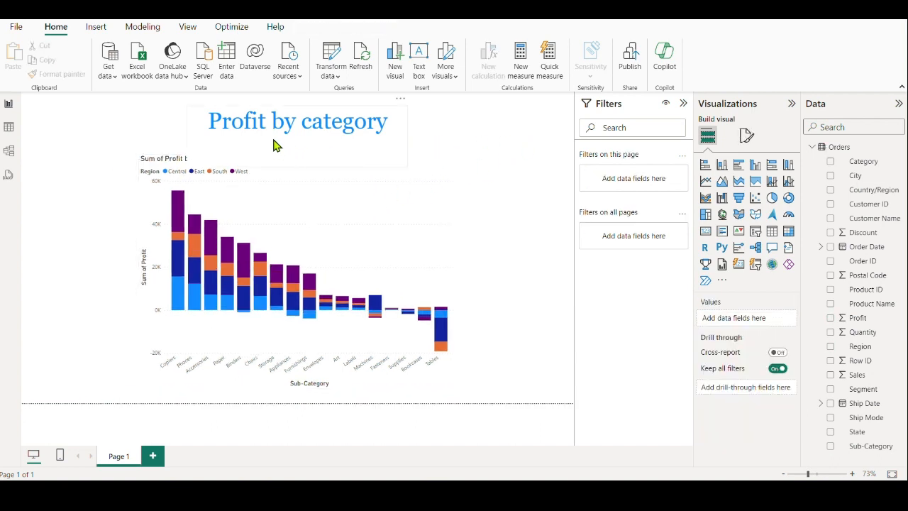
Start publishing the report, agree to save the changes, and choose Downloads as the save folder.
click(633, 61)
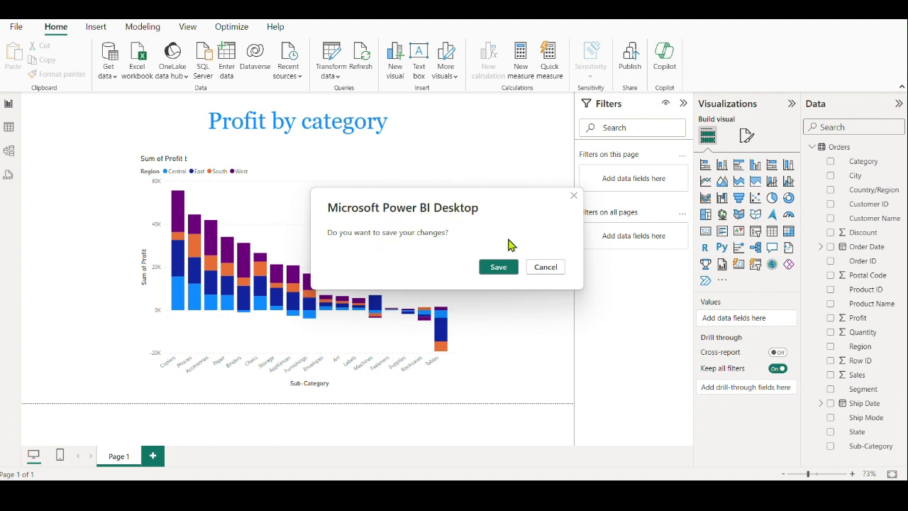
click(498, 268)
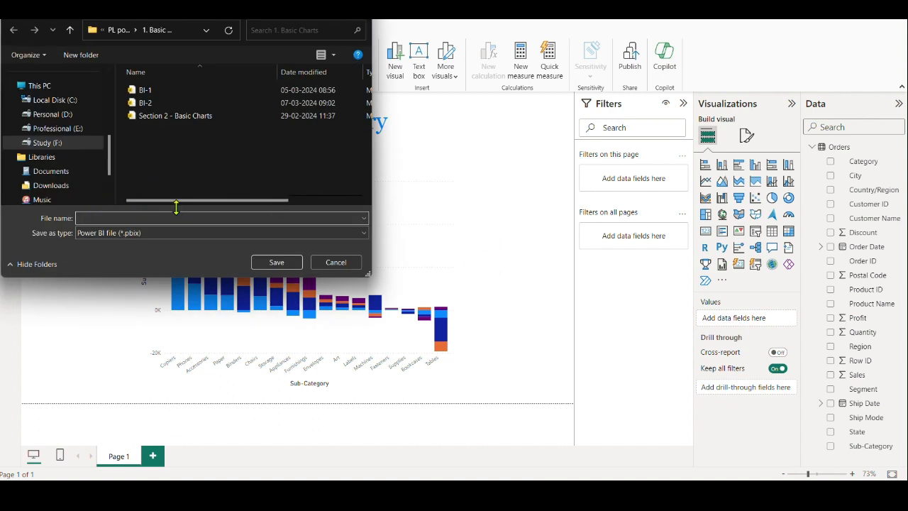
scroll(39, 106, up, 5)
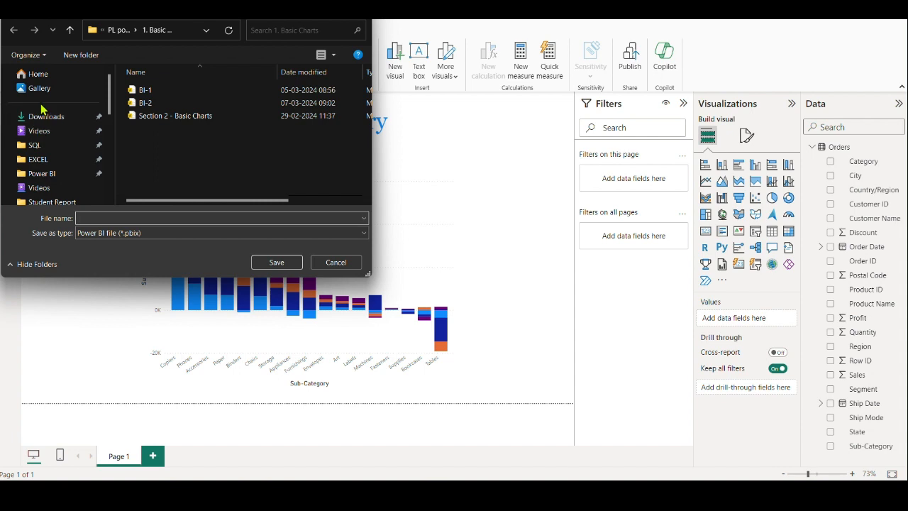
scroll(44, 114, down, 3)
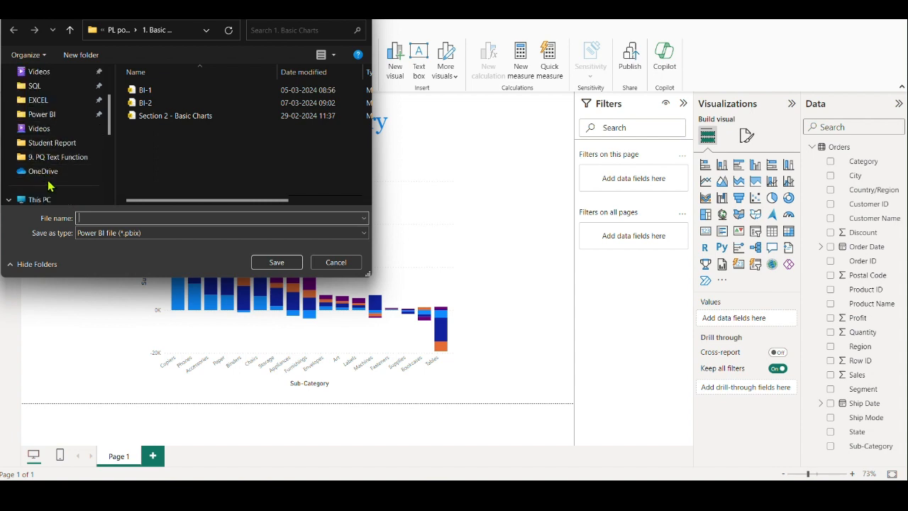
scroll(49, 186, up, 3)
scroll(34, 155, down, 3)
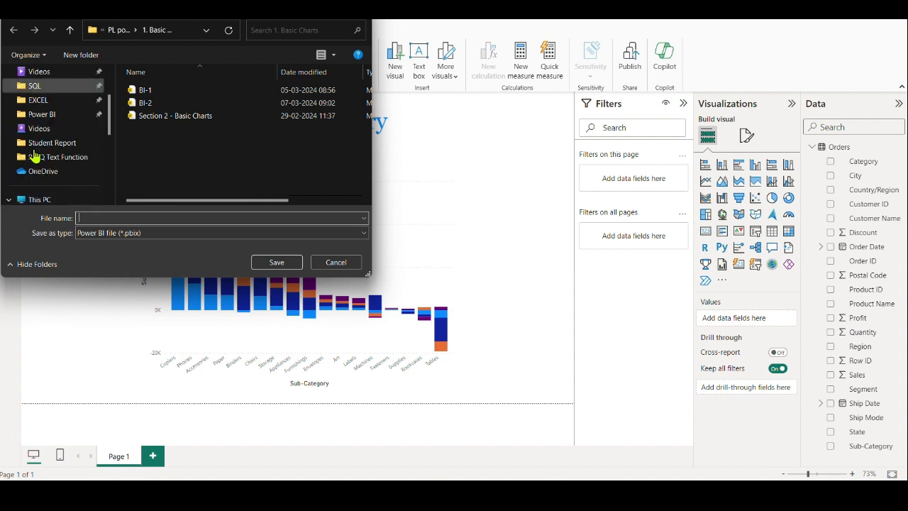
scroll(34, 155, up, 3)
click(43, 116)
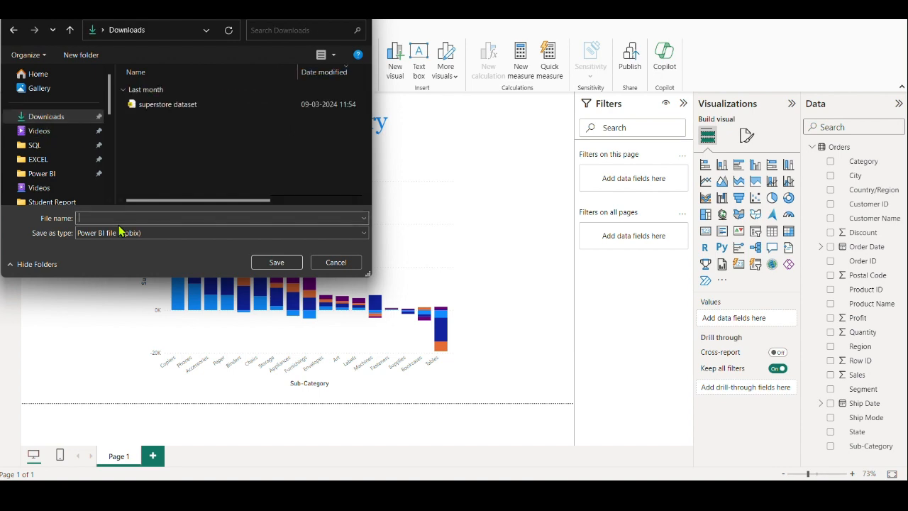
Save the report as a Power BI file named pbsc.
text(pRO)
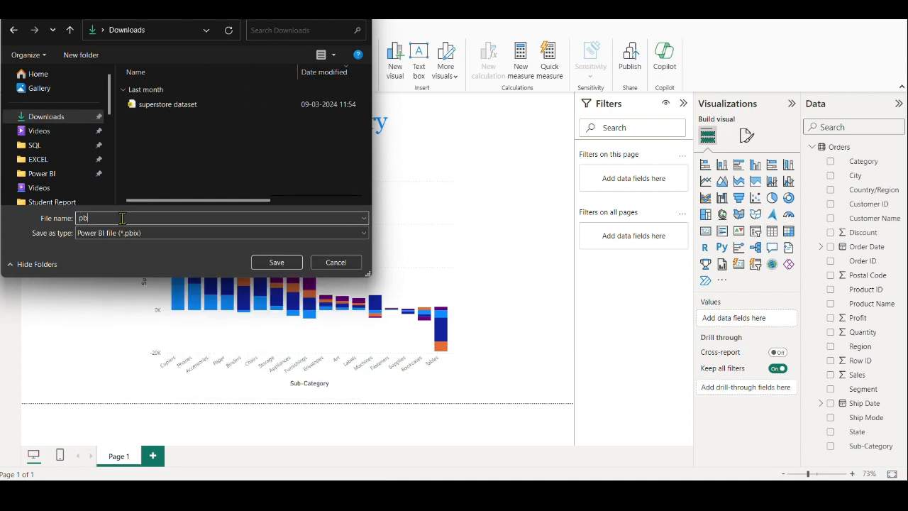
key(BackSpace)
key(BackSpace)
key(BackSpace)
text(p)
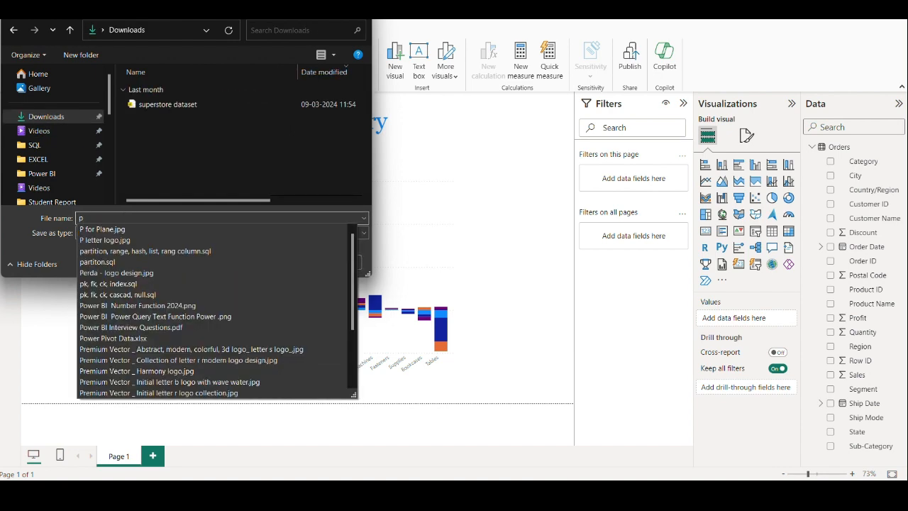
text(bsc)
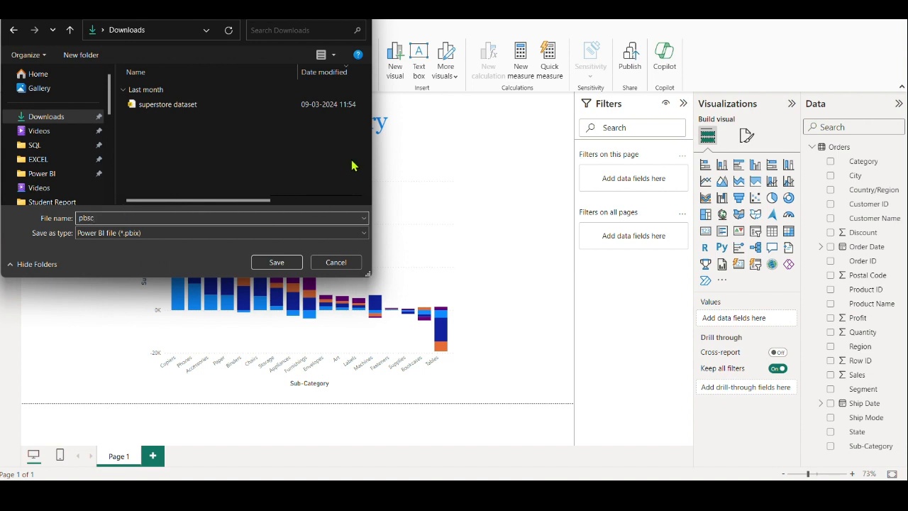
click(276, 263)
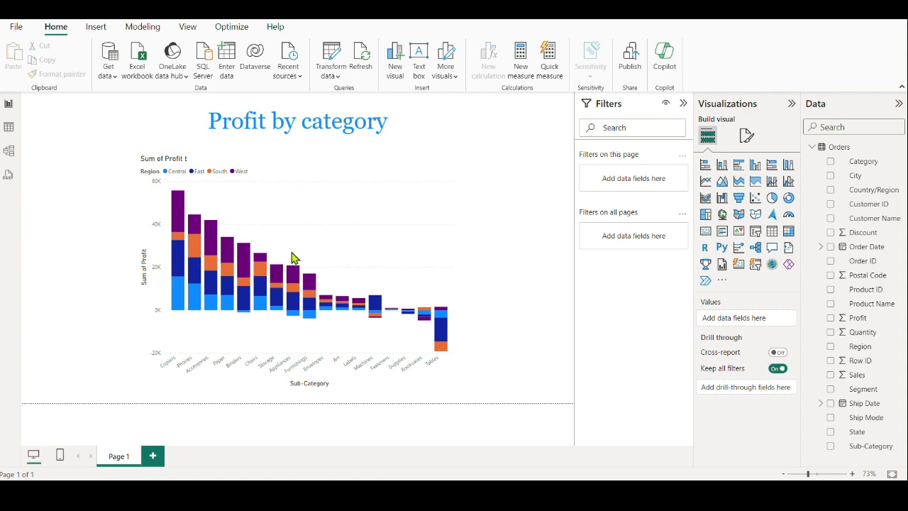
Publish the saved report to the WorkSpace 7 pm destination.
click(631, 64)
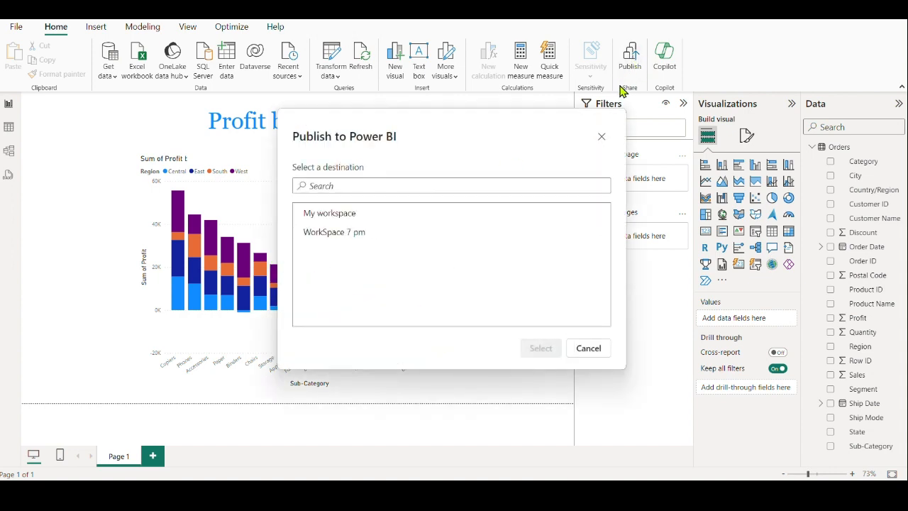
mouse_move(472, 127)
mouse_down()
mouse_move(426, 122)
mouse_move(458, 116)
mouse_up()
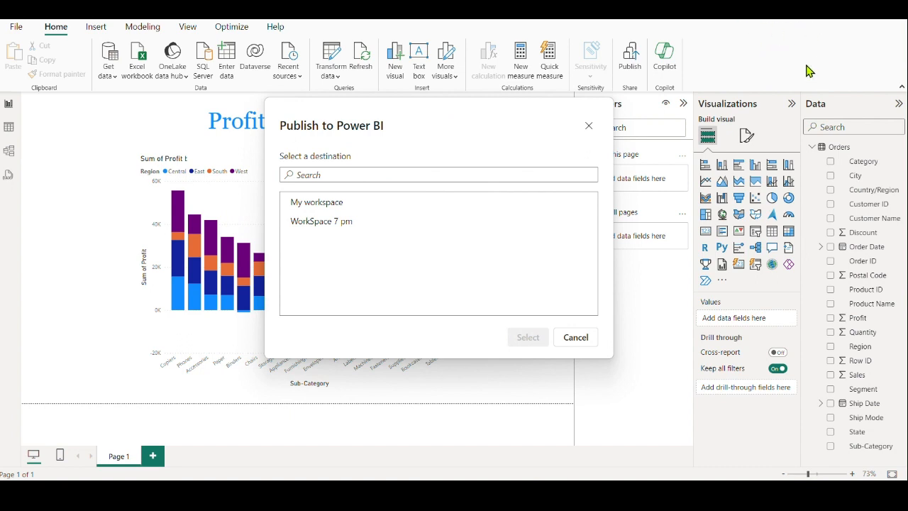
click(310, 228)
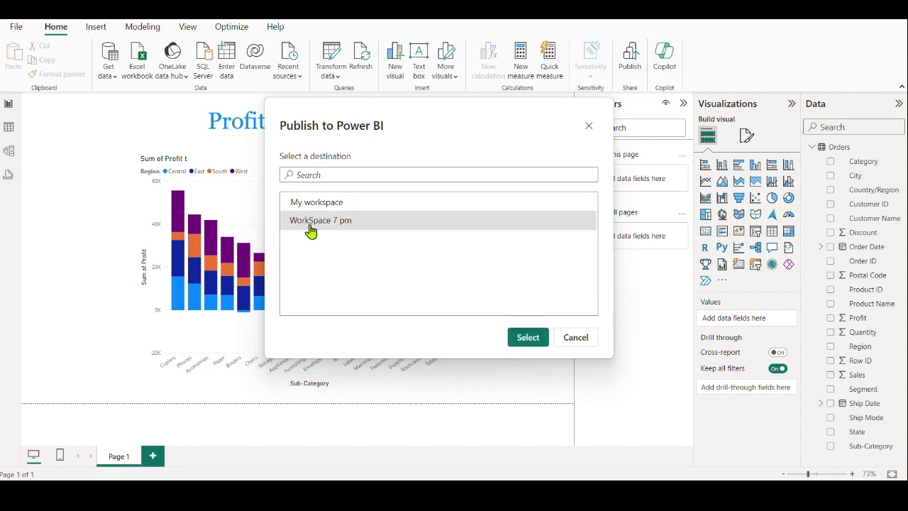
click(528, 340)
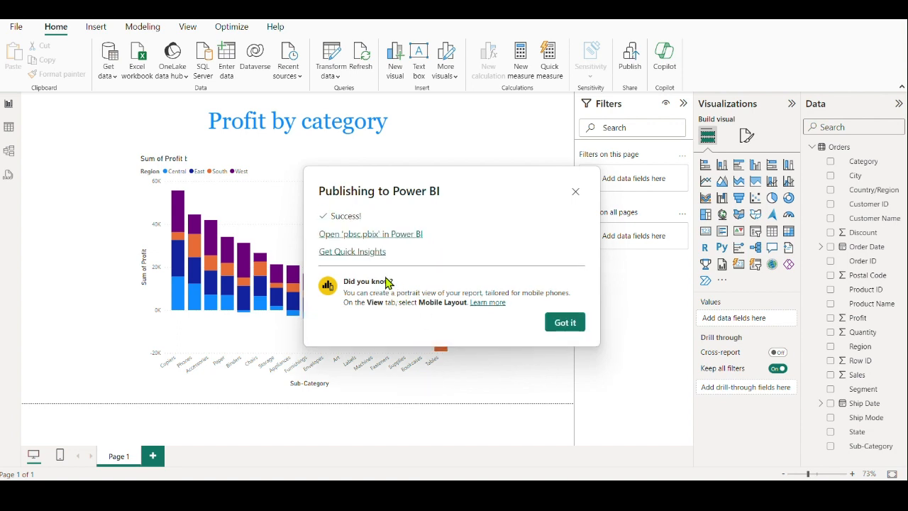
Try to open the published pbsc.pbix report from its link, and close the sign-in browser window.
click(370, 241)
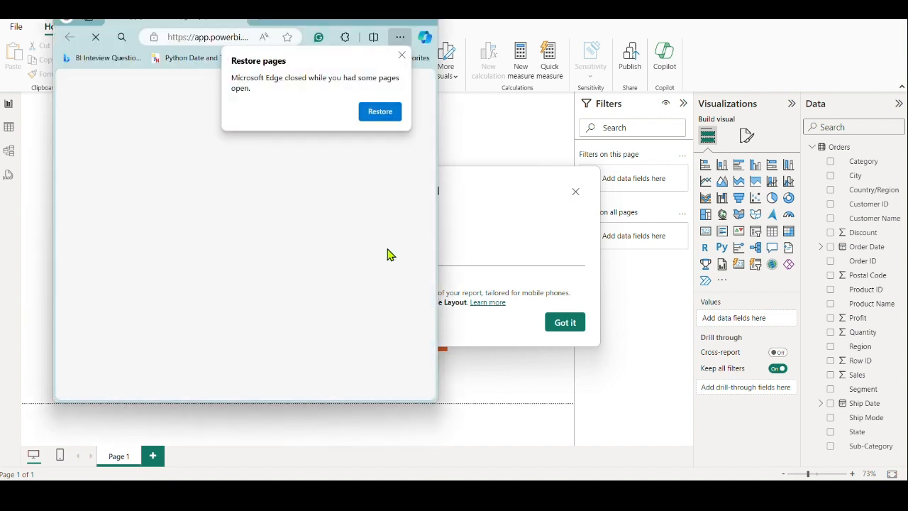
click(402, 55)
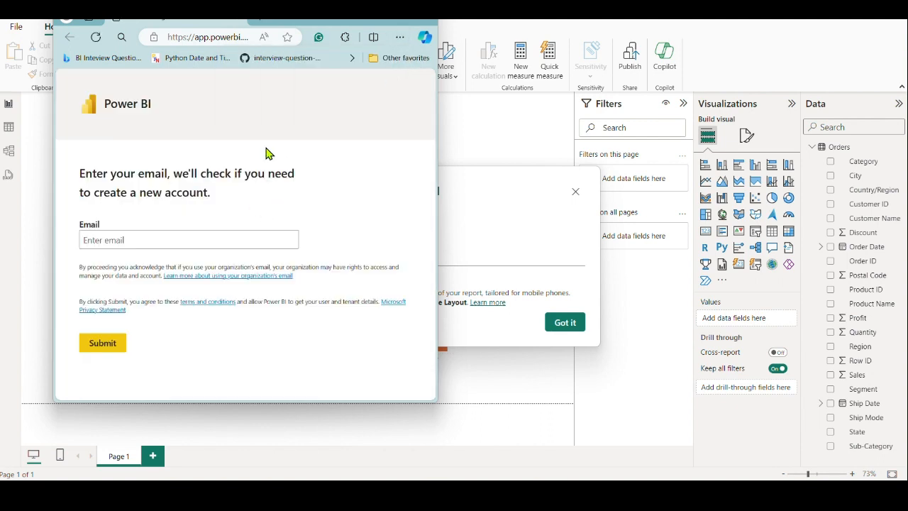
drag(305, 24, 327, 74)
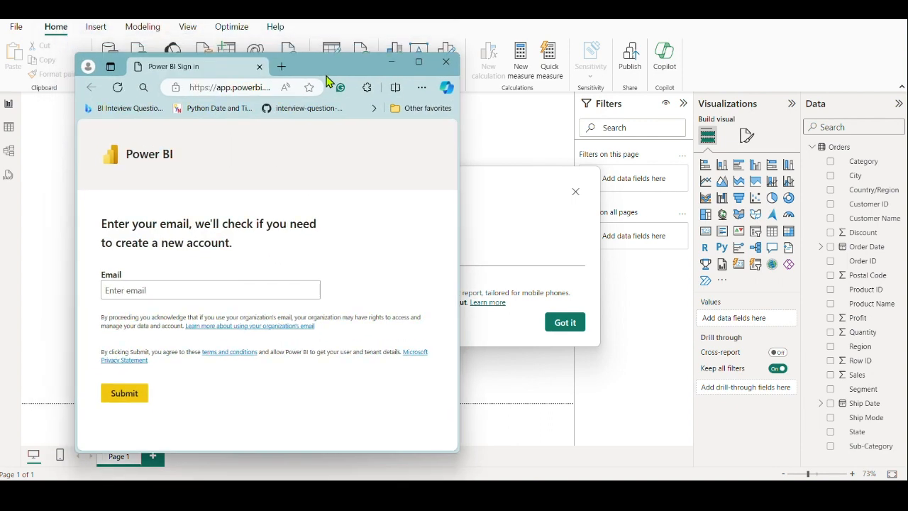
click(446, 62)
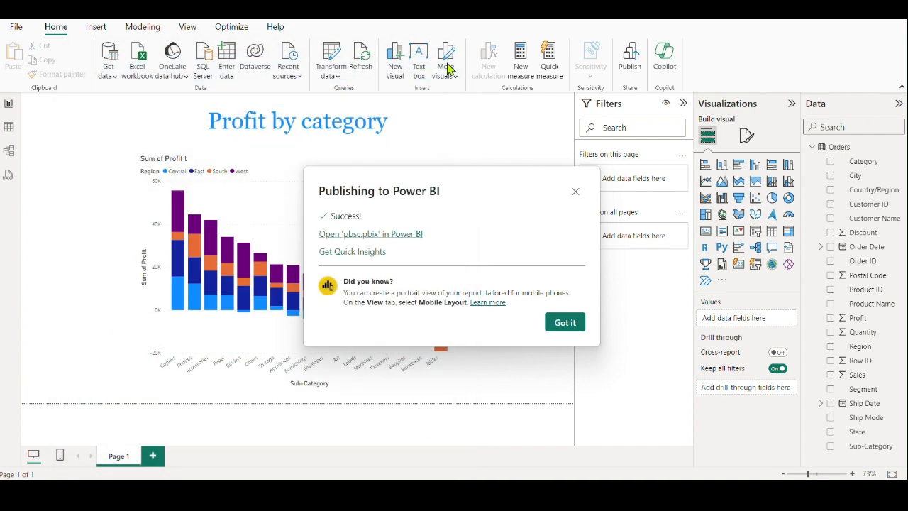
Dismiss the publishing confirmation and switch to the Power BI service in Chrome, showing its list of workspaces.
click(563, 324)
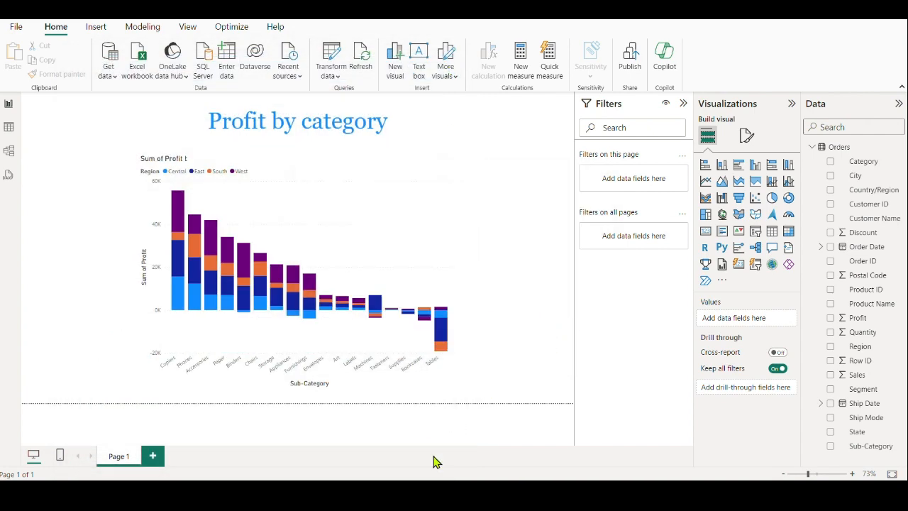
click(291, 426)
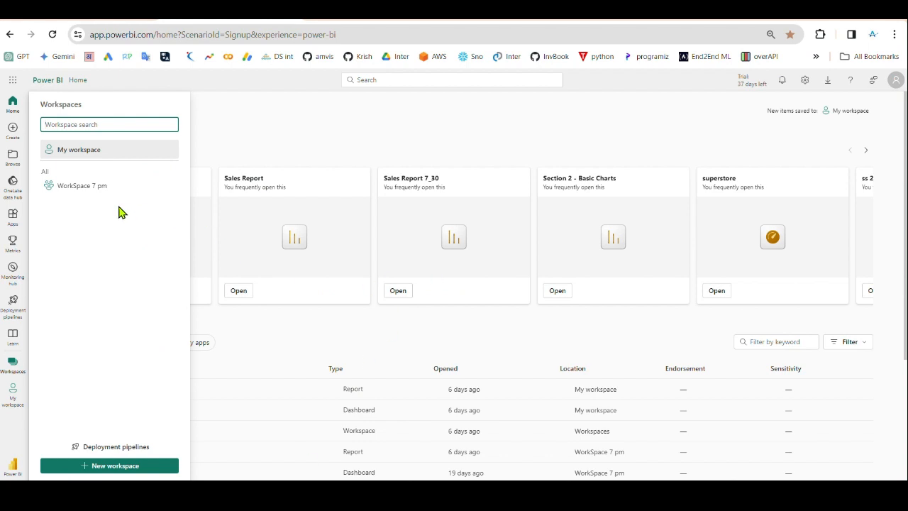
Open the pbsc report from WorkSpace 7 pm and dismiss the Copilot tip.
click(82, 187)
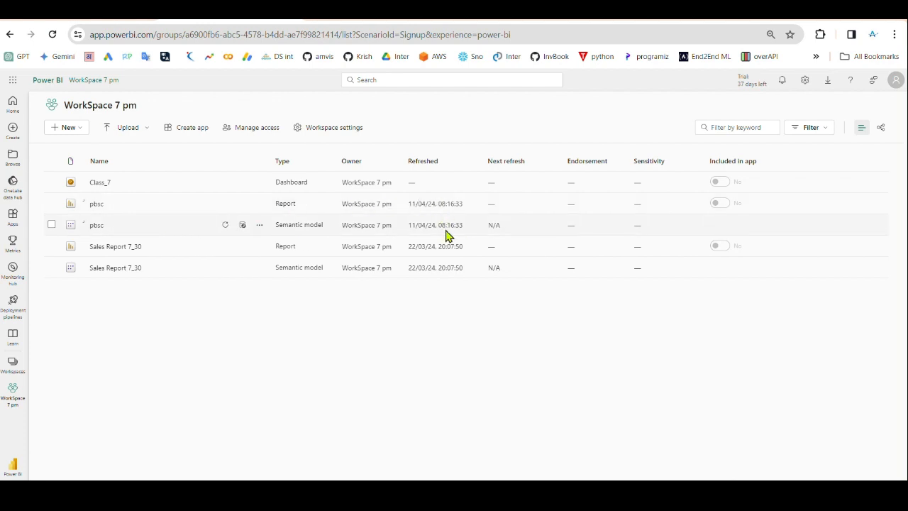
click(97, 205)
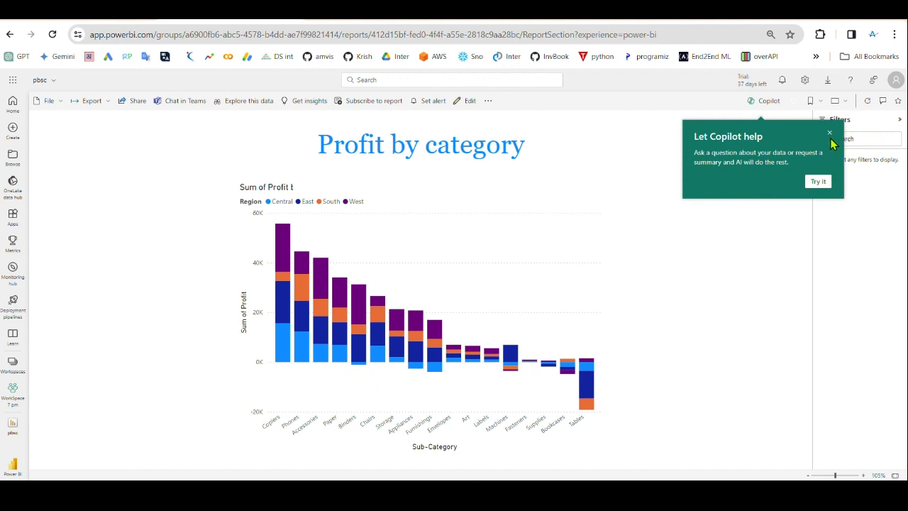
click(831, 137)
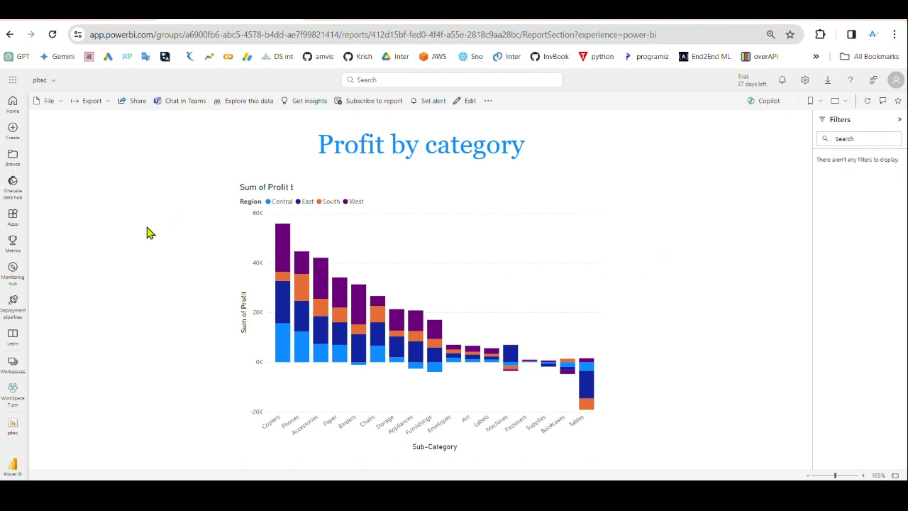
Open the Sales Report from My workspace and look over its full page.
click(14, 372)
click(71, 150)
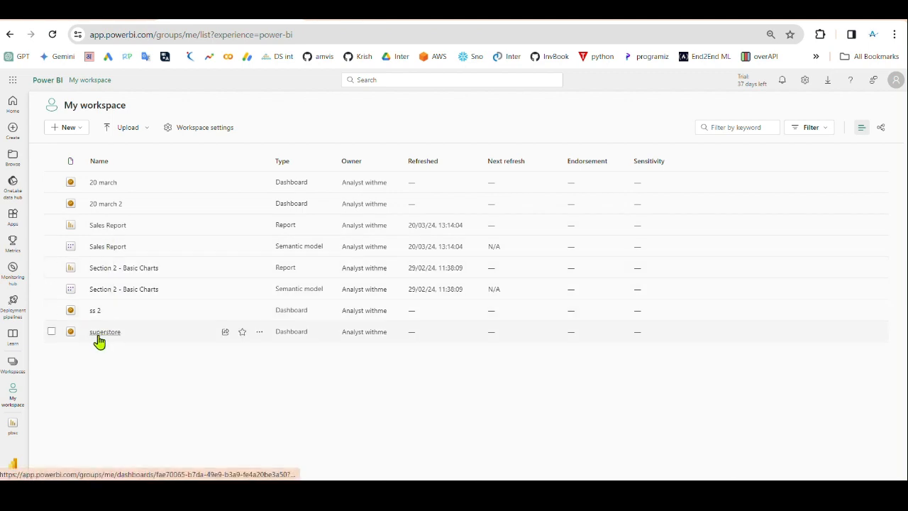
click(105, 227)
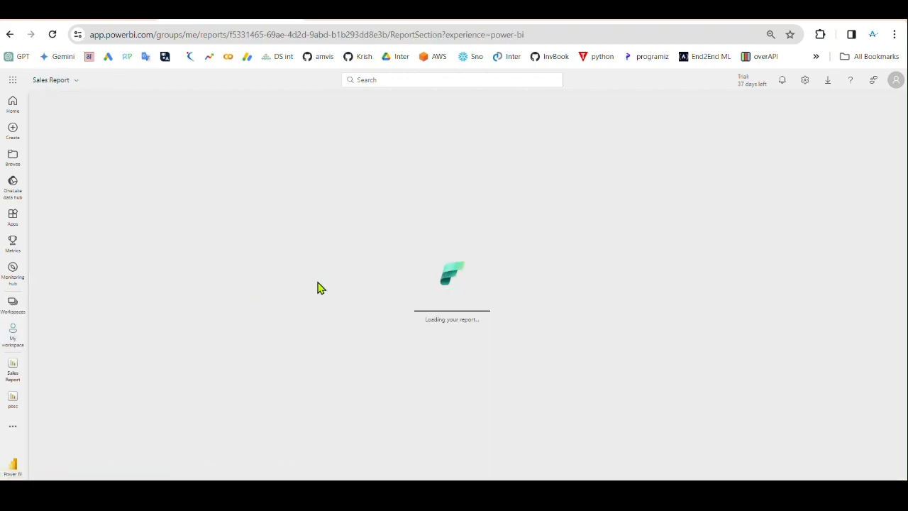
scroll(364, 290, down, 3)
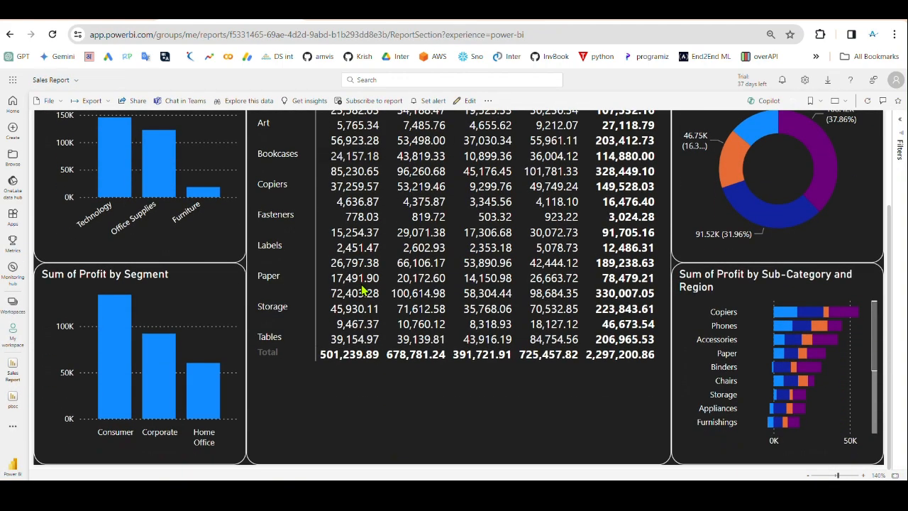
scroll(365, 292, up, 3)
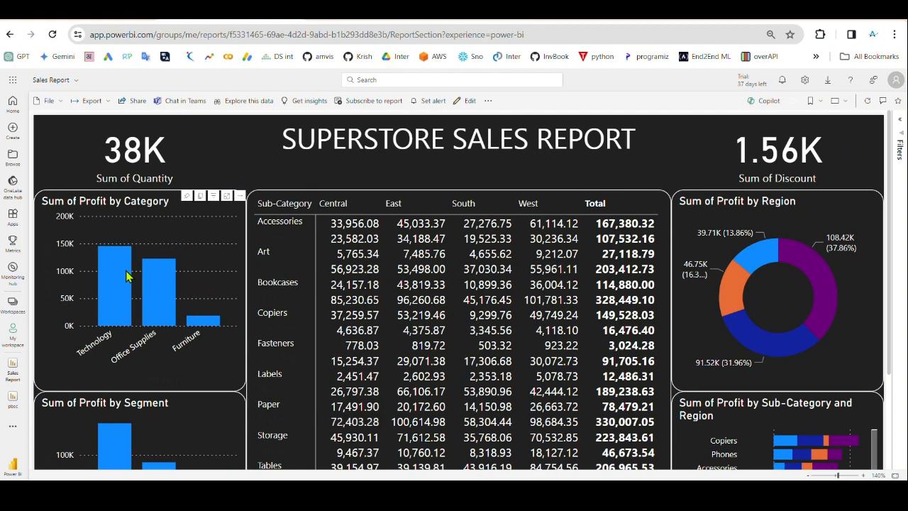
Cross-filter the Superstore Sales Report by the Office Supplies bar, clear the selection, and look over the visuals again.
click(161, 282)
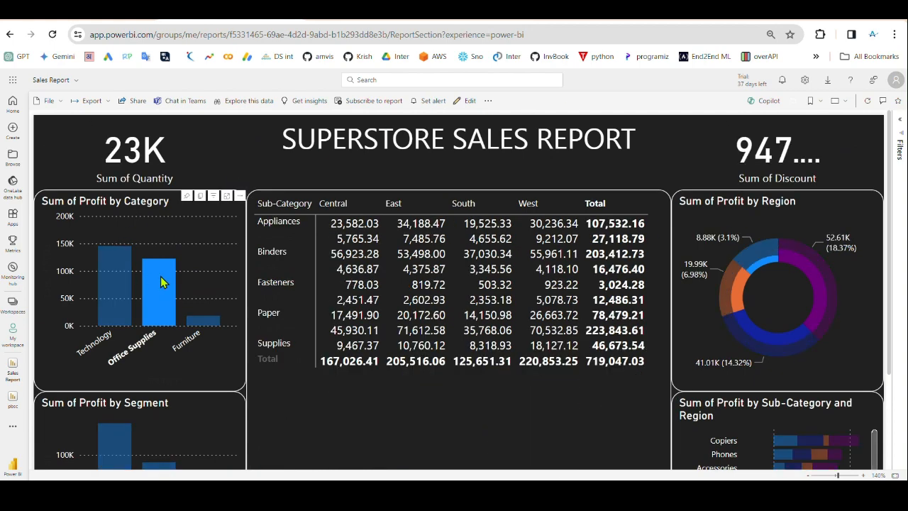
click(162, 282)
scroll(380, 280, down, 2)
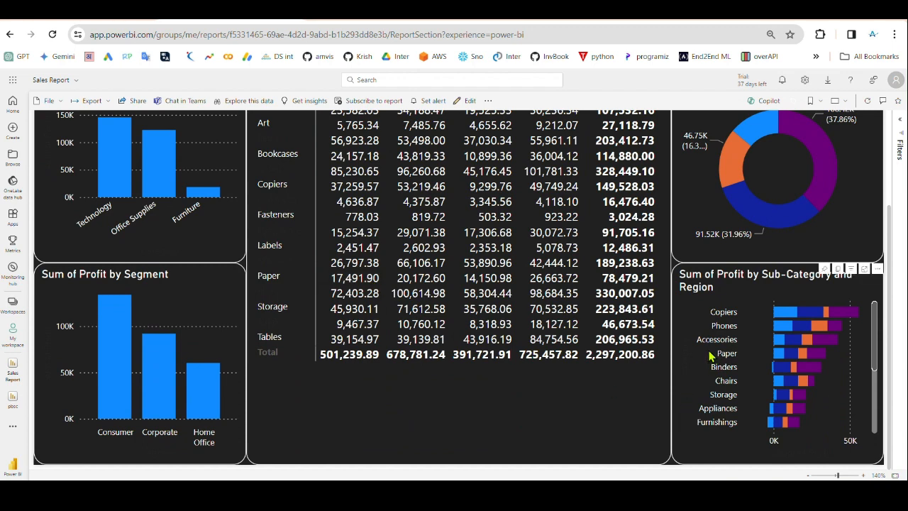
scroll(357, 318, up, 2)
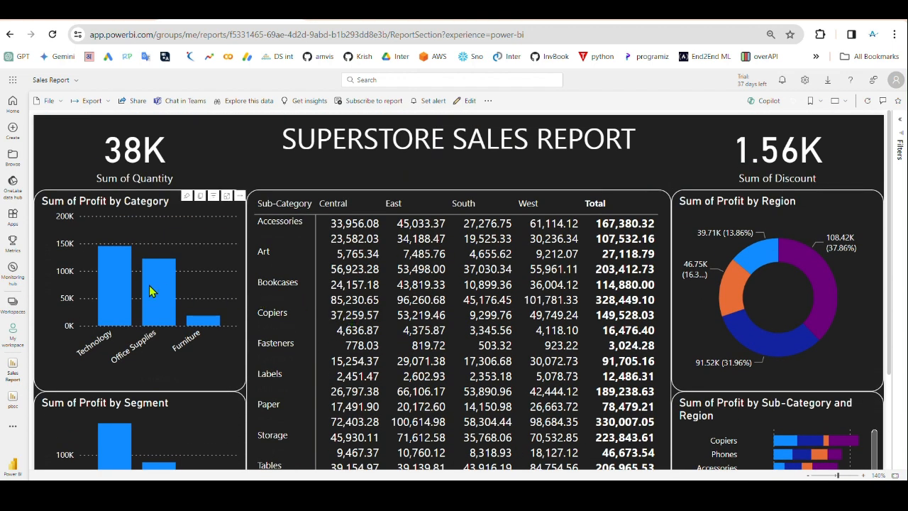
mouse_move(148, 283)
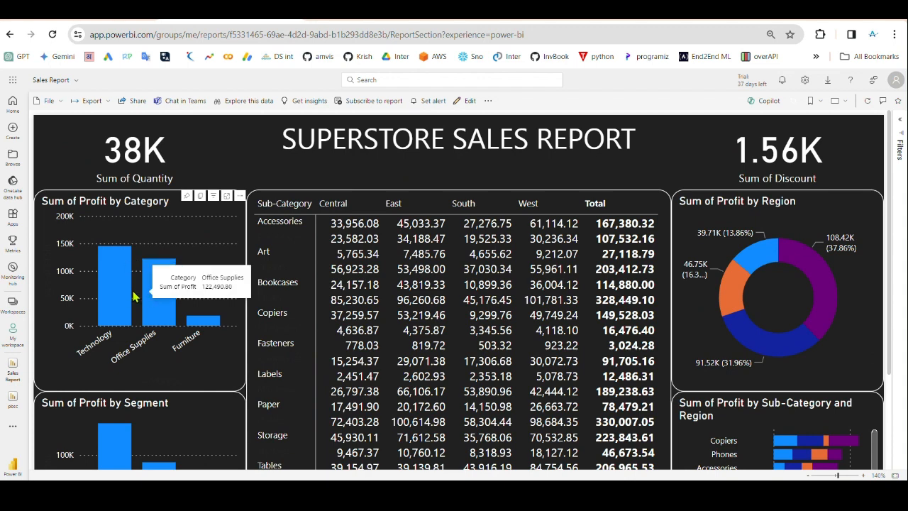
Review the Sales Report's file options, including embedding, and its full settings, closing the settings without changes.
click(61, 107)
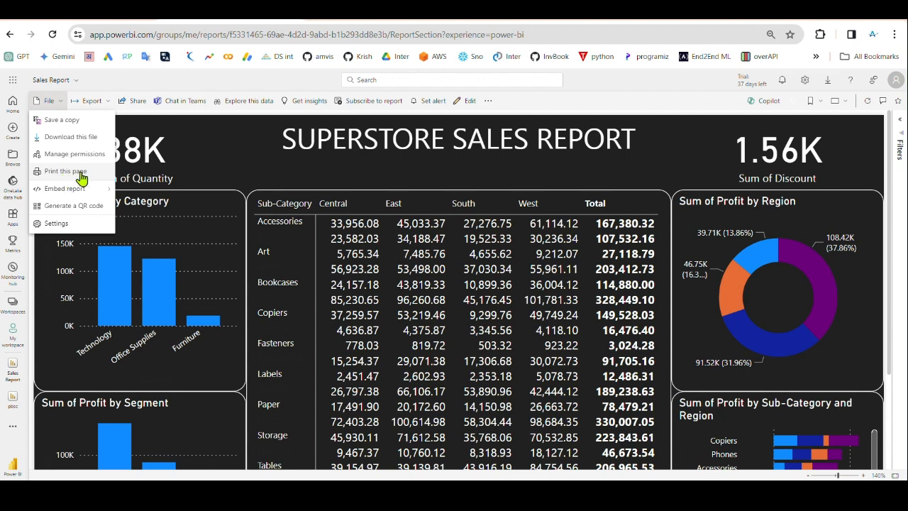
mouse_move(77, 190)
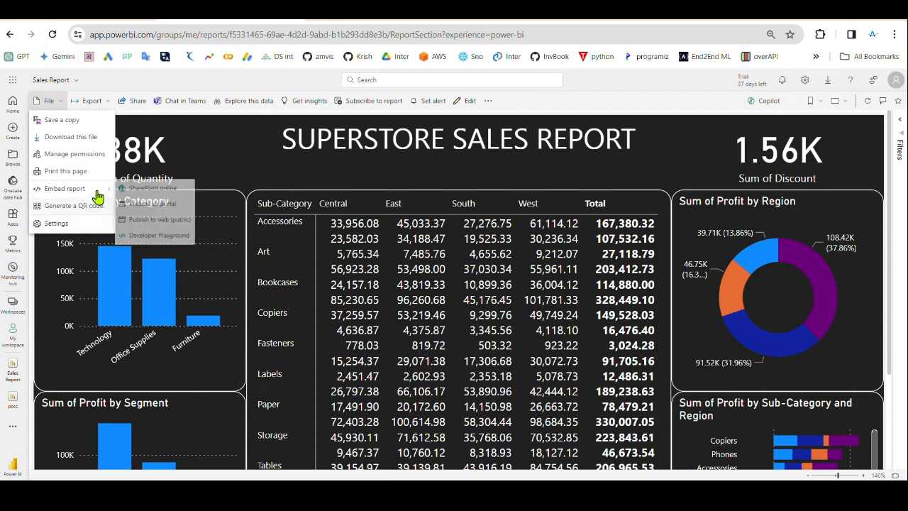
click(63, 229)
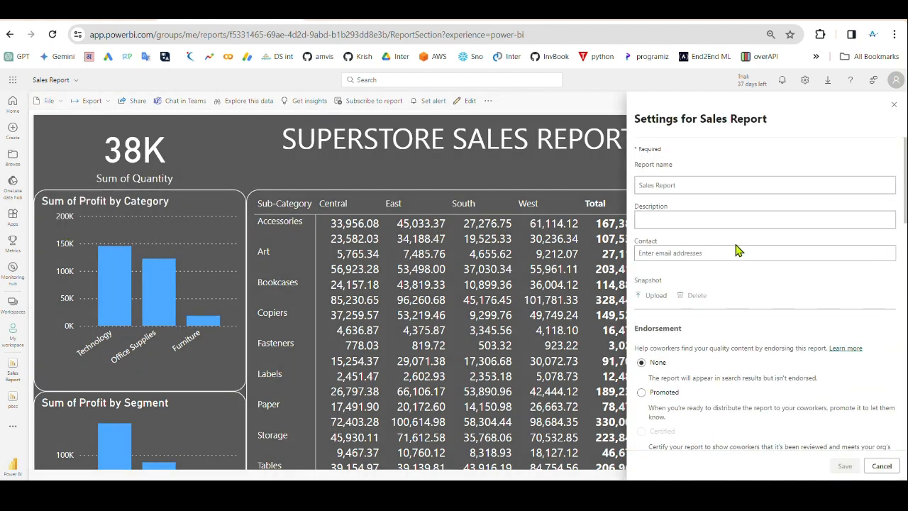
scroll(724, 307, down, 5)
scroll(730, 371, down, 5)
scroll(730, 362, up, 8)
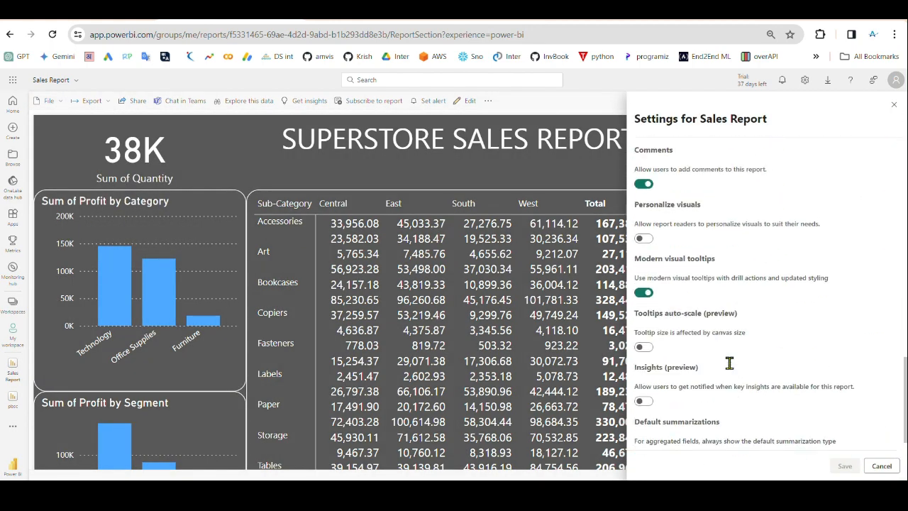
scroll(729, 362, up, 5)
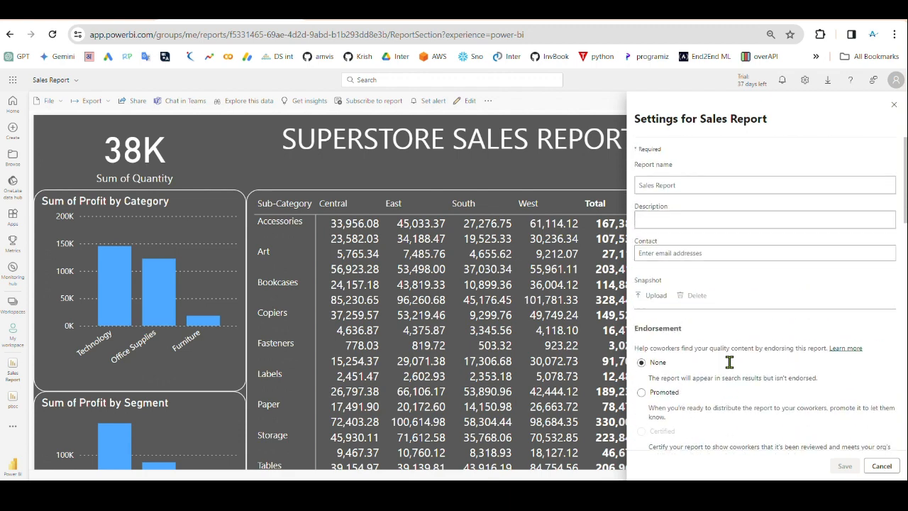
click(894, 105)
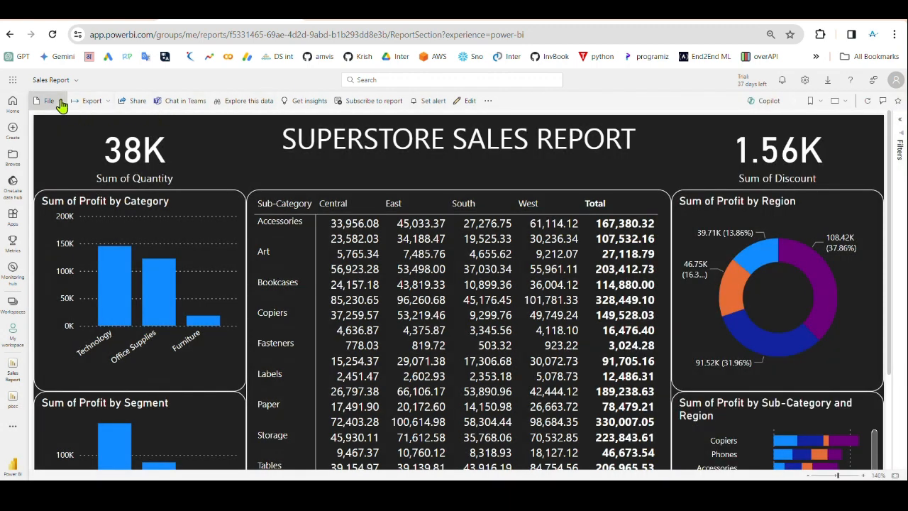
Export the Sales Report to PowerPoint as an embedded image, using Current Values.
click(60, 104)
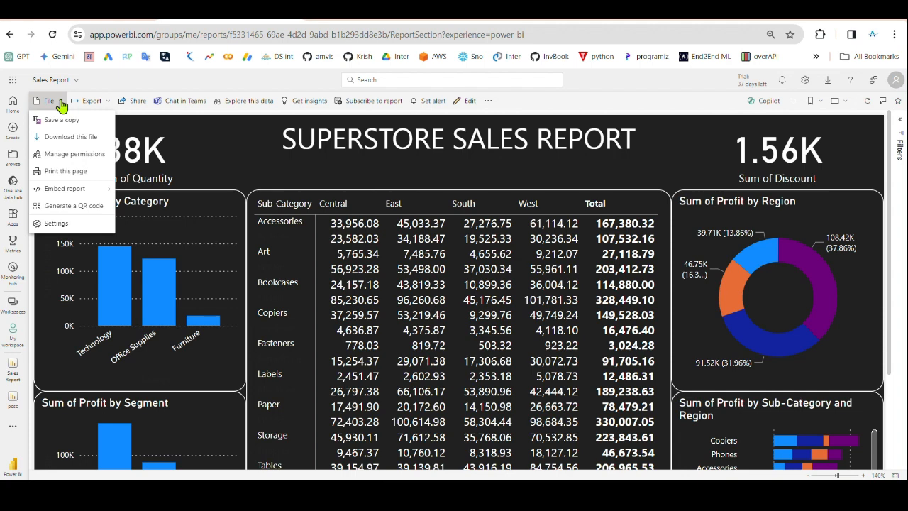
click(81, 101)
click(108, 105)
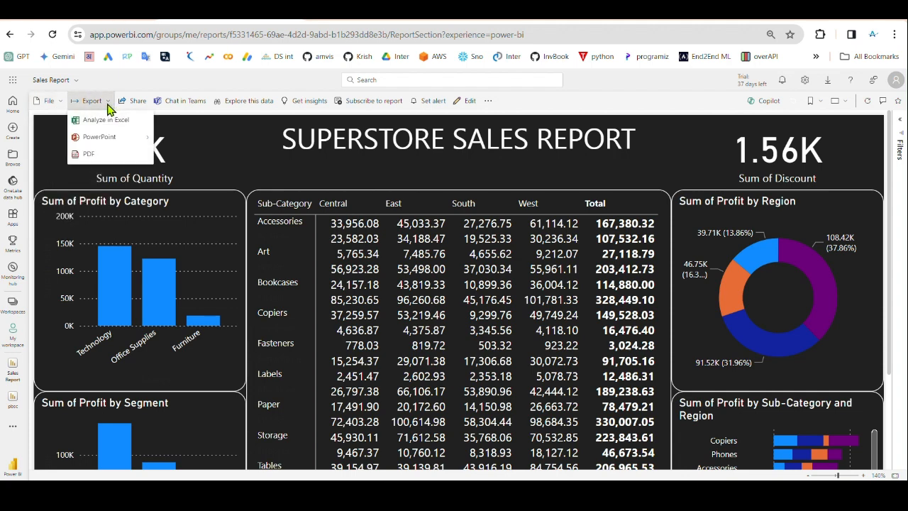
mouse_move(94, 137)
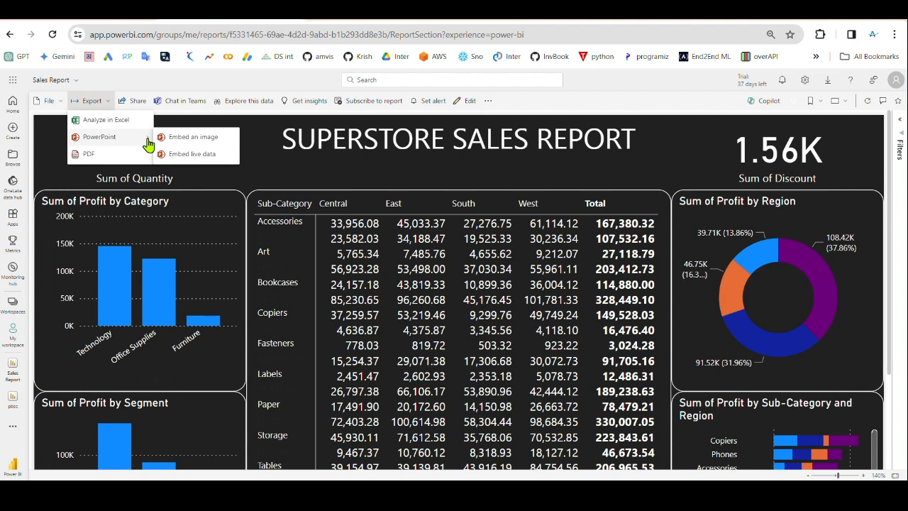
click(198, 137)
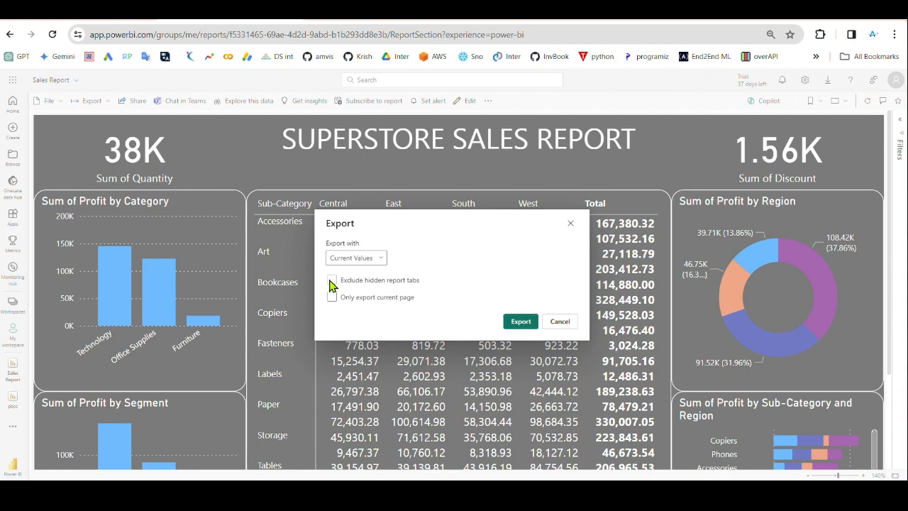
click(525, 323)
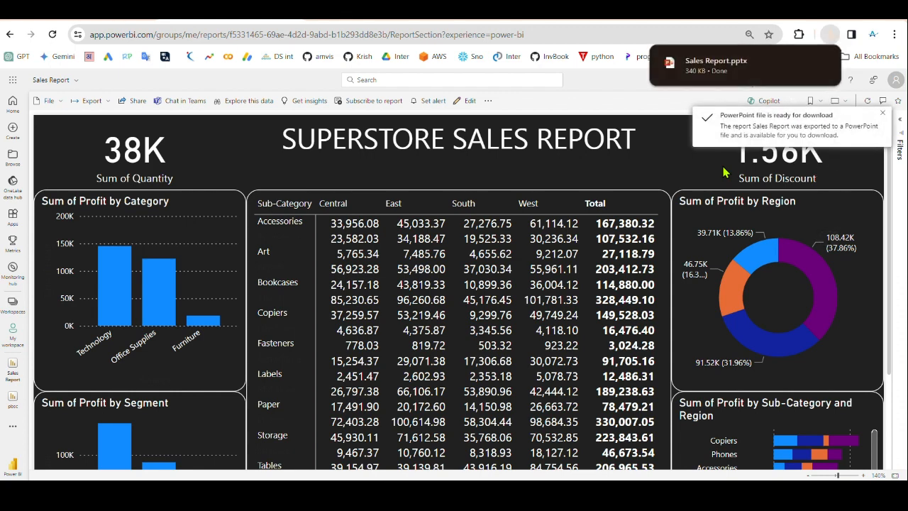
Open the downloaded Sales Report.pptx in PowerPoint, enable editing, and show slide 2.
click(698, 67)
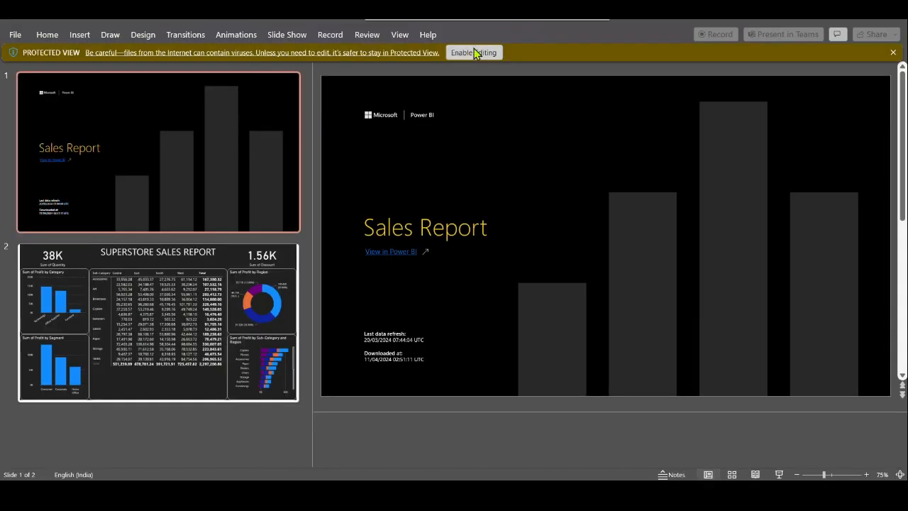
click(474, 54)
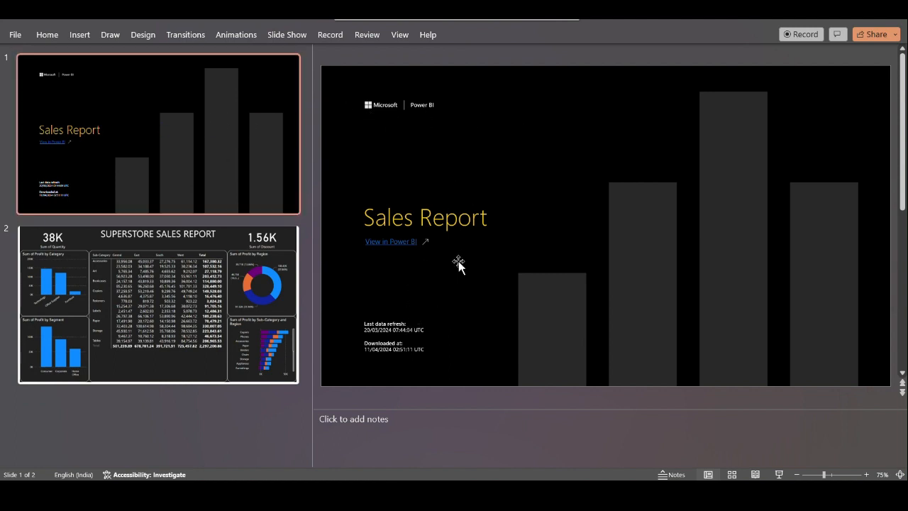
click(188, 293)
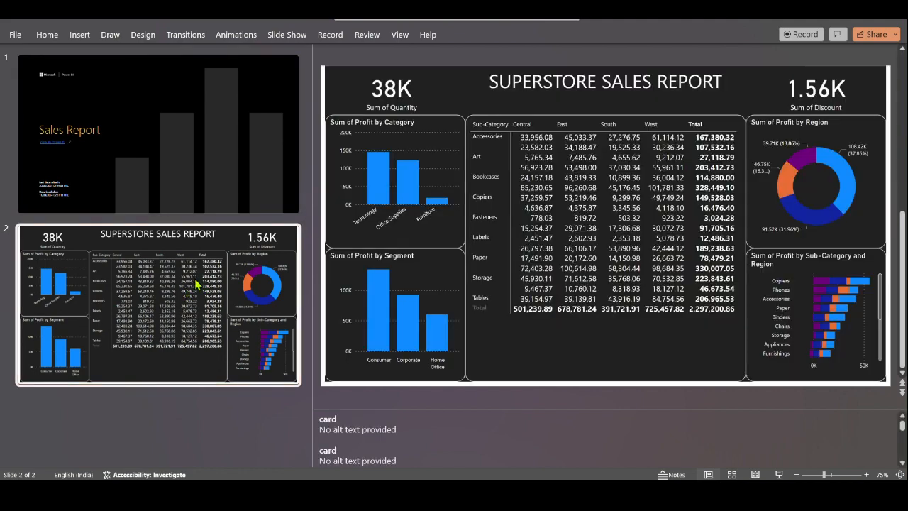
Move the report picture on slide 2 to test it as an image, and return to the Sales Report in Chrome.
click(380, 178)
scroll(426, 163, up, 1)
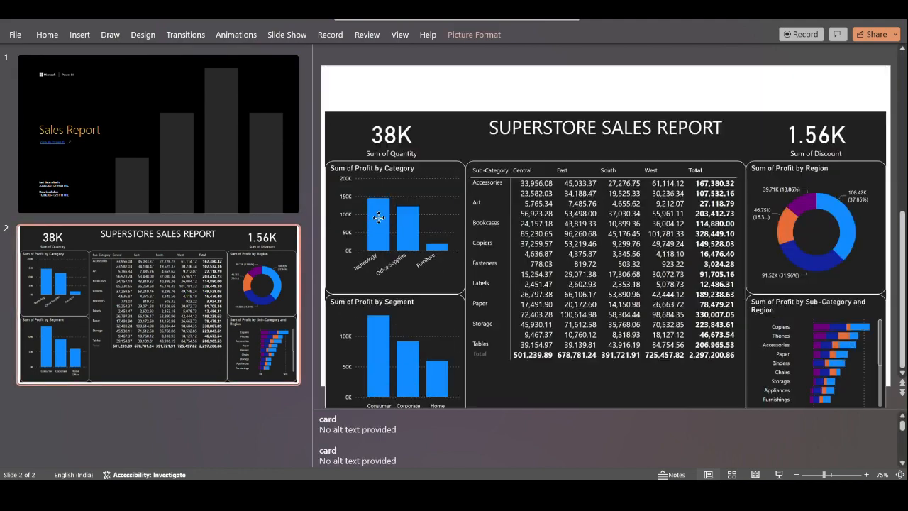
drag(469, 144, 479, 111)
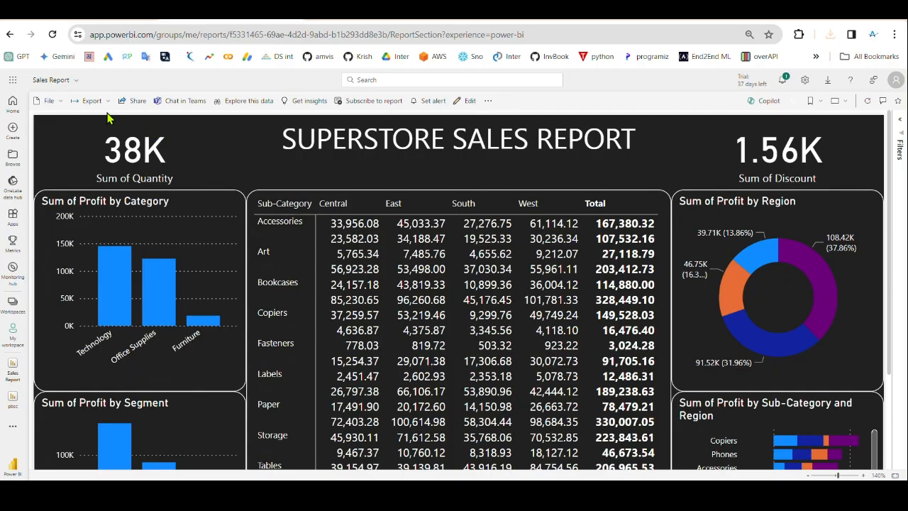
Review the PowerPoint and PDF export options, highlighting the West region in the profit donut and clearing it in between.
click(104, 104)
mouse_move(96, 137)
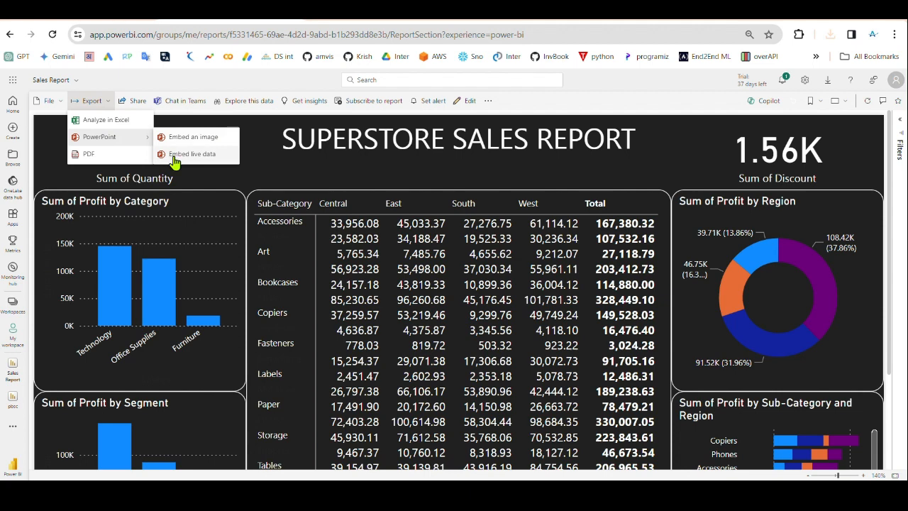
click(821, 276)
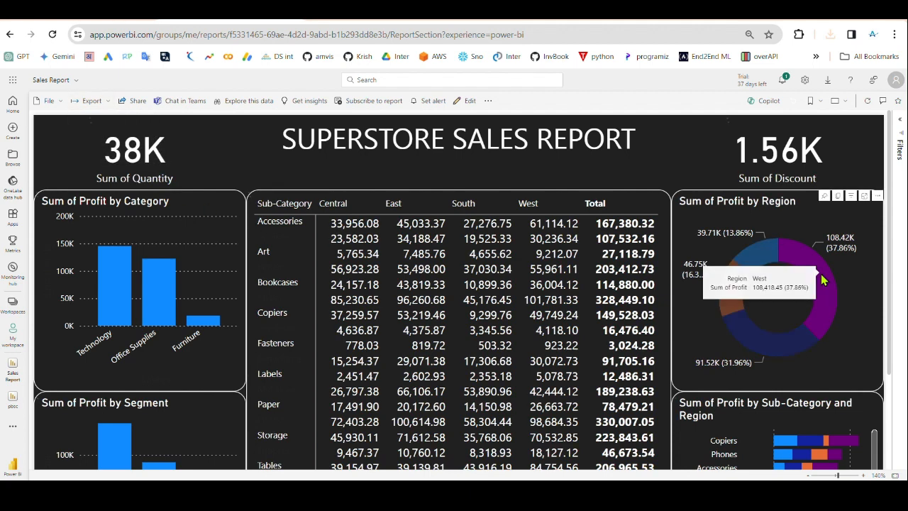
click(821, 276)
click(815, 262)
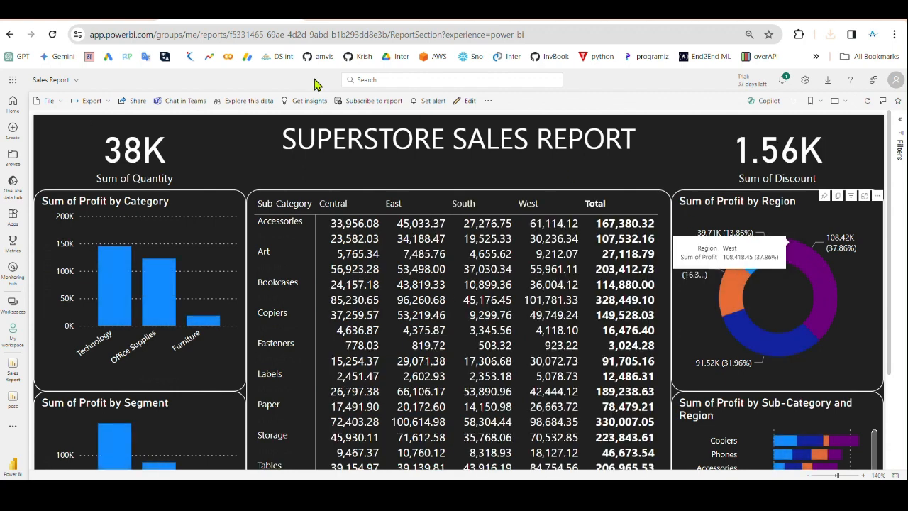
click(110, 105)
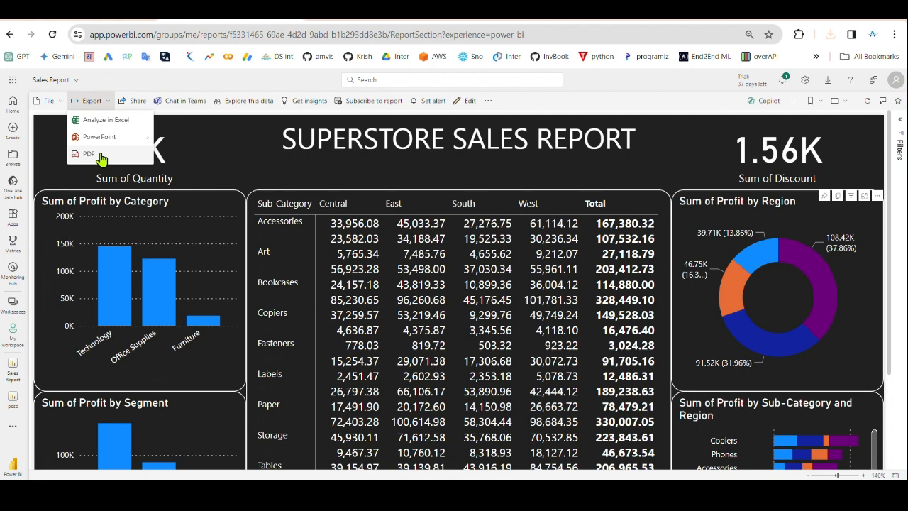
Inspect the report's Send link sharing dialog and the Explore Sales Report preview, closing each without changes.
click(138, 104)
click(138, 105)
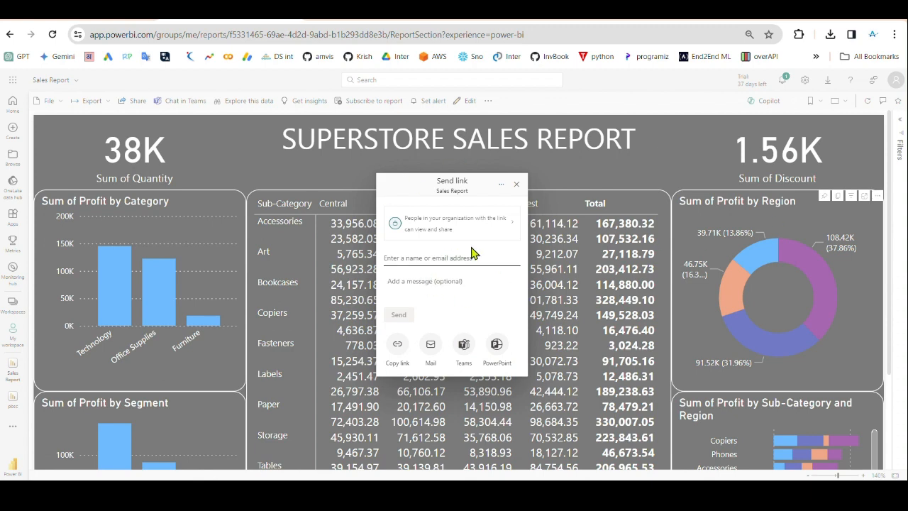
click(517, 185)
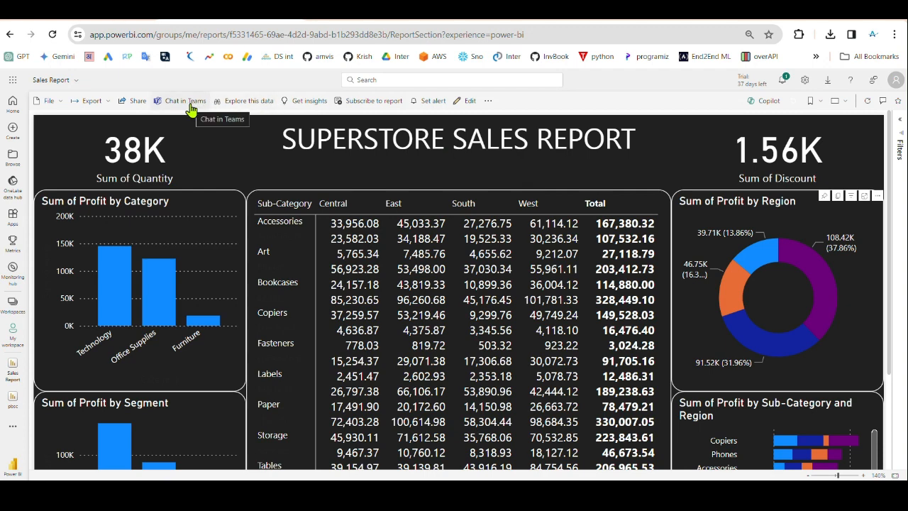
click(261, 107)
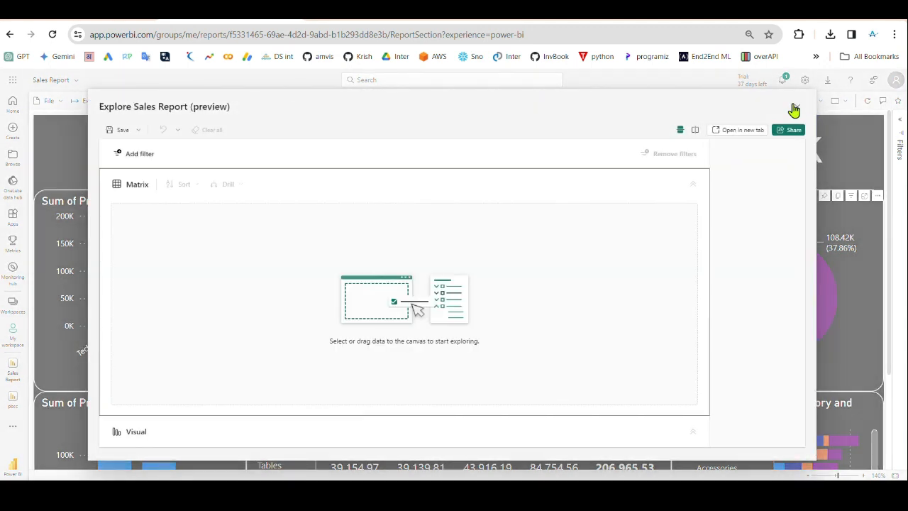
click(797, 108)
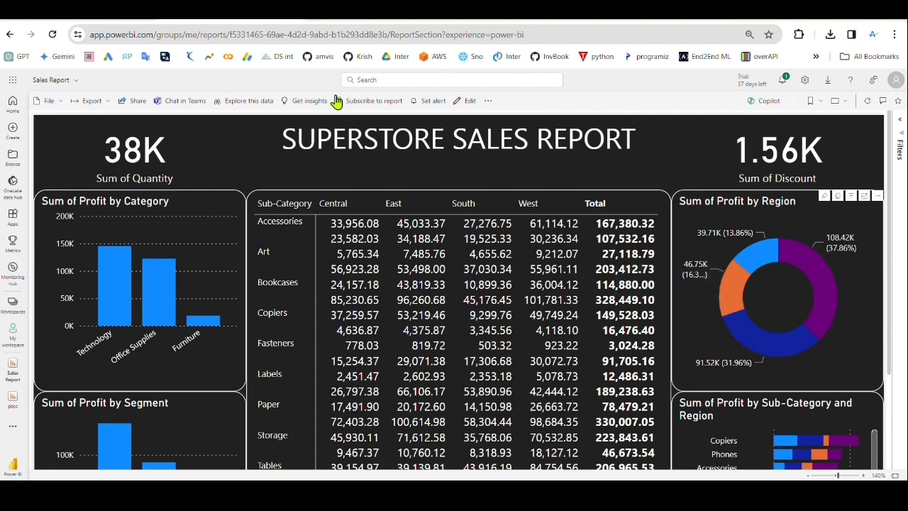
Review the report's generated insights and its existing comments, collapsing the Insights pane and posting nothing.
click(306, 103)
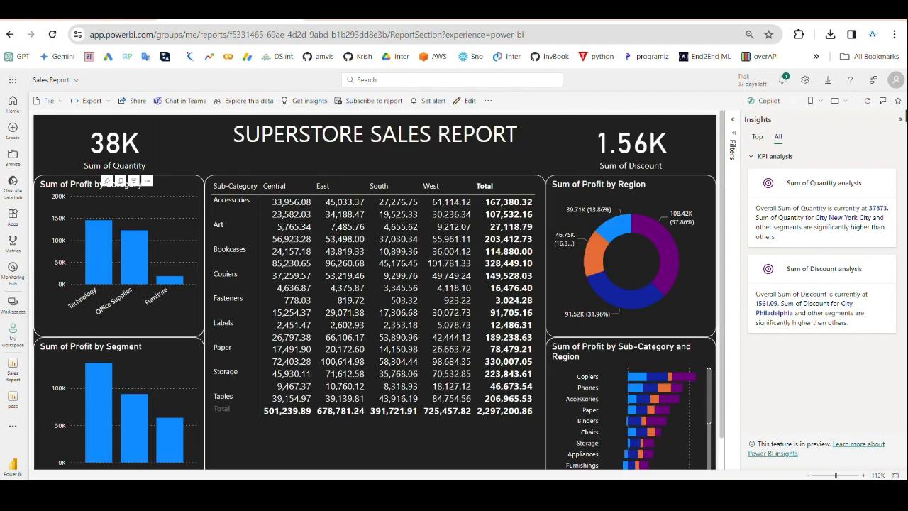
click(901, 119)
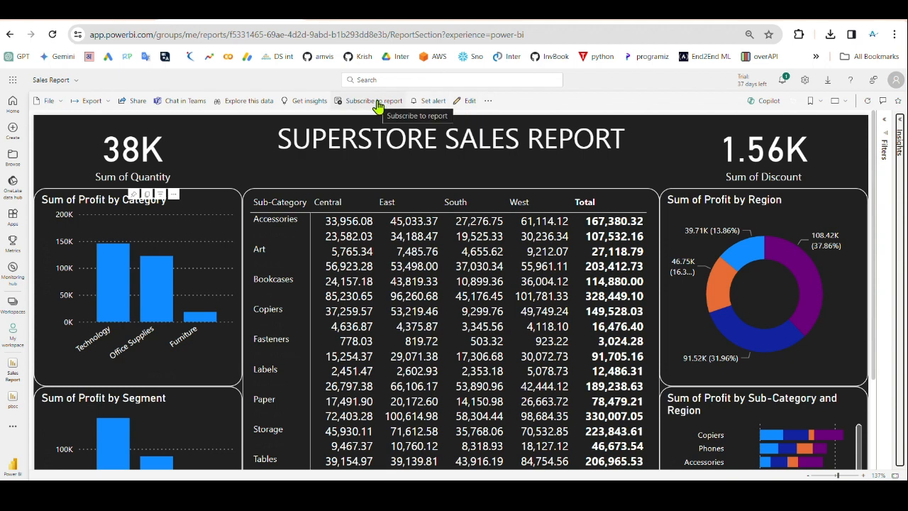
click(883, 101)
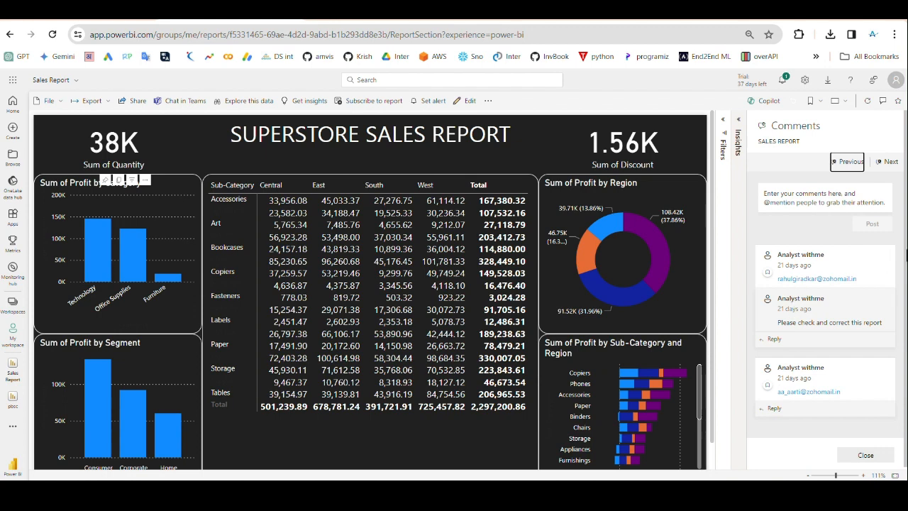
click(801, 199)
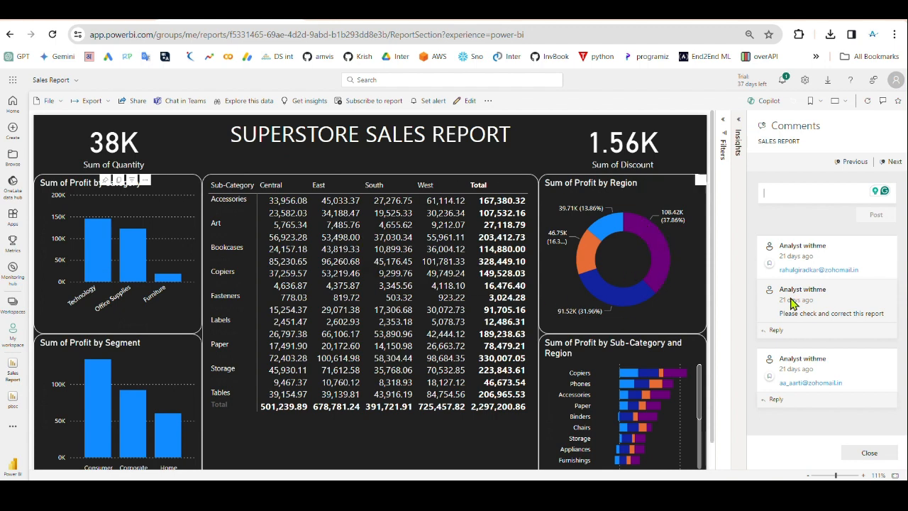
click(813, 195)
Show the full list of bookmarks for the report and close the comments.
click(818, 103)
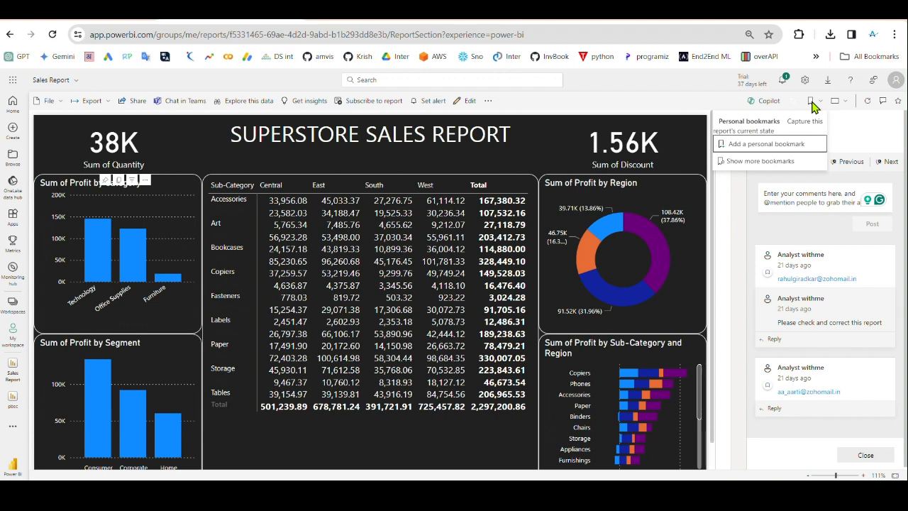
click(757, 162)
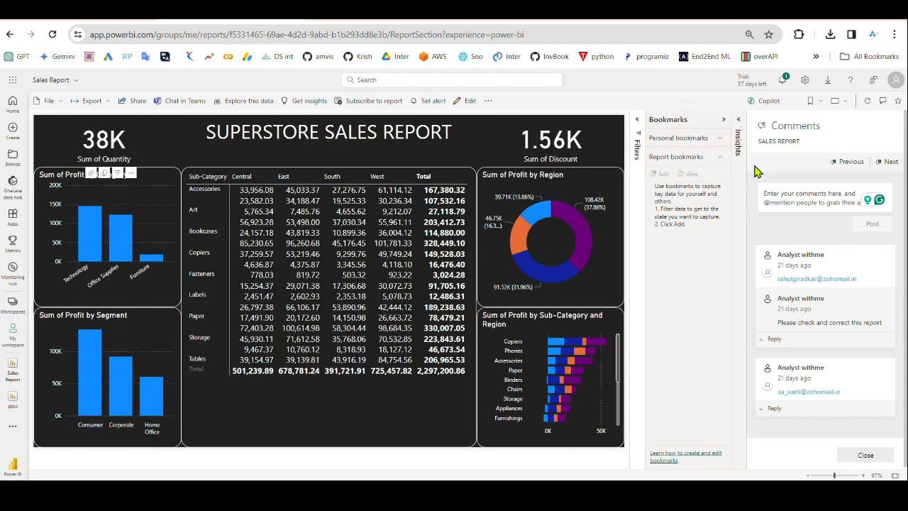
click(883, 102)
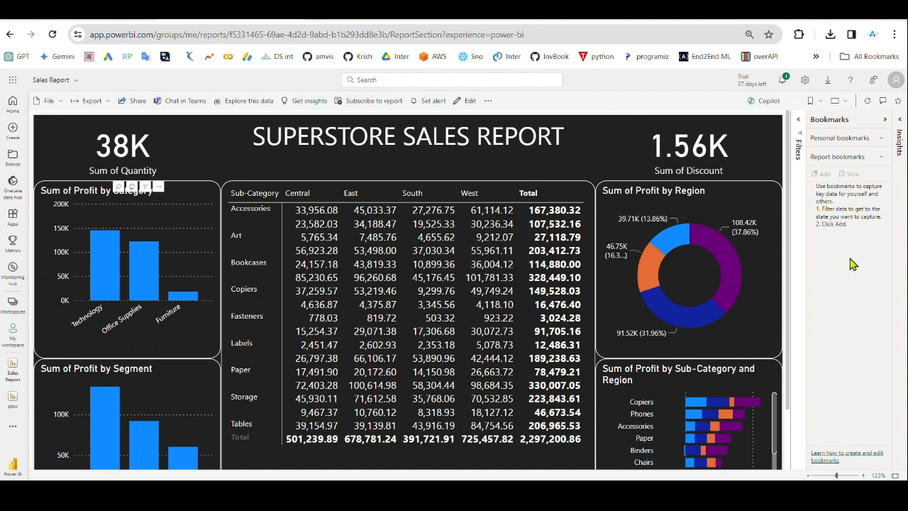
Highlight Technology in the category chart and South in the region donut, and save this view as personal bookmark 11-4-2024.
click(108, 264)
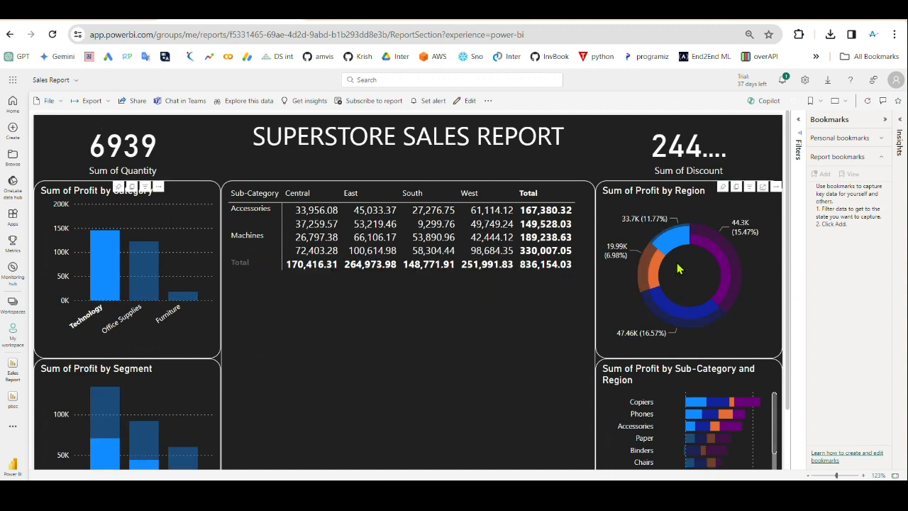
mouse_move(660, 273)
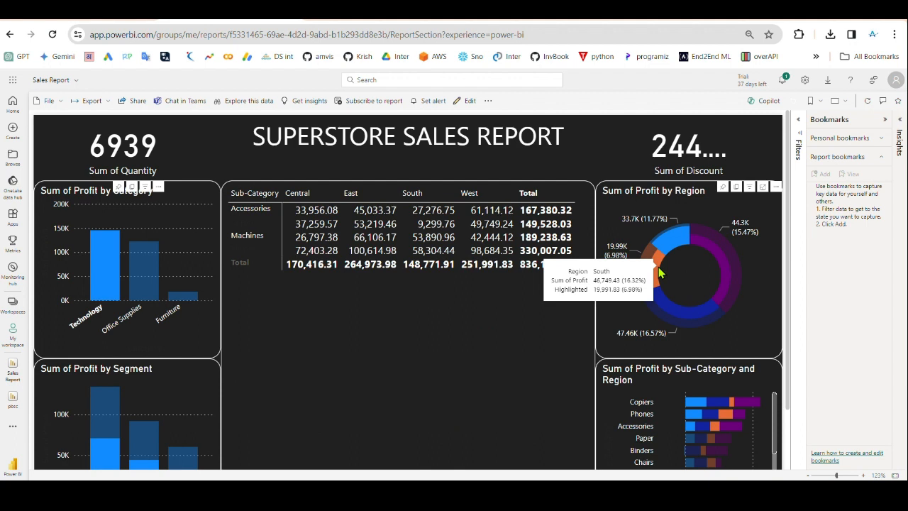
click(658, 273)
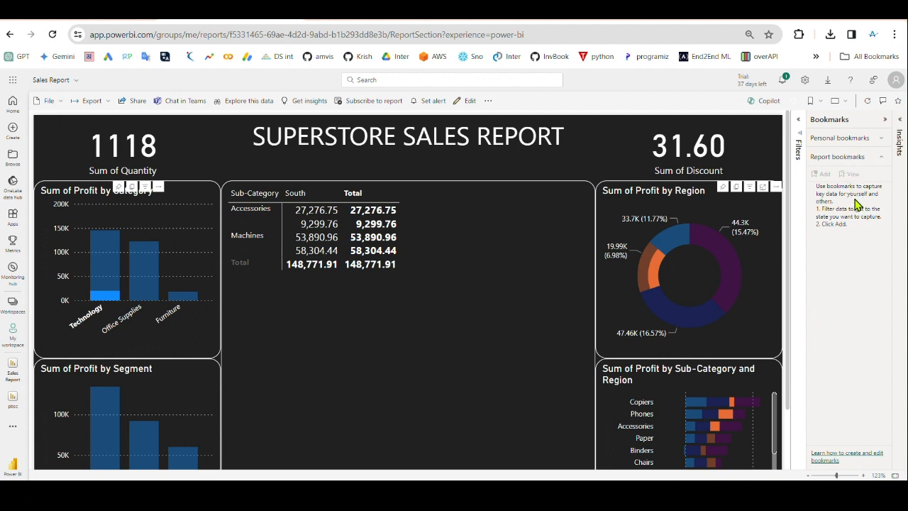
click(880, 139)
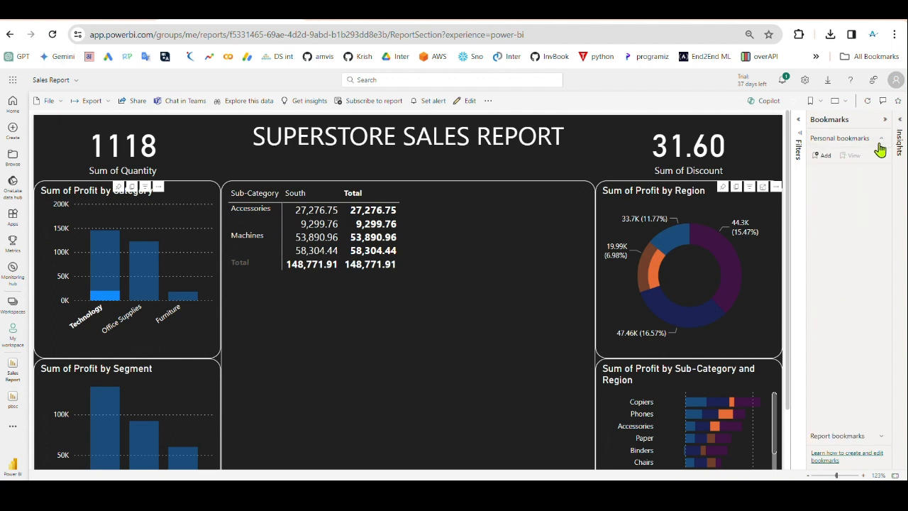
click(823, 156)
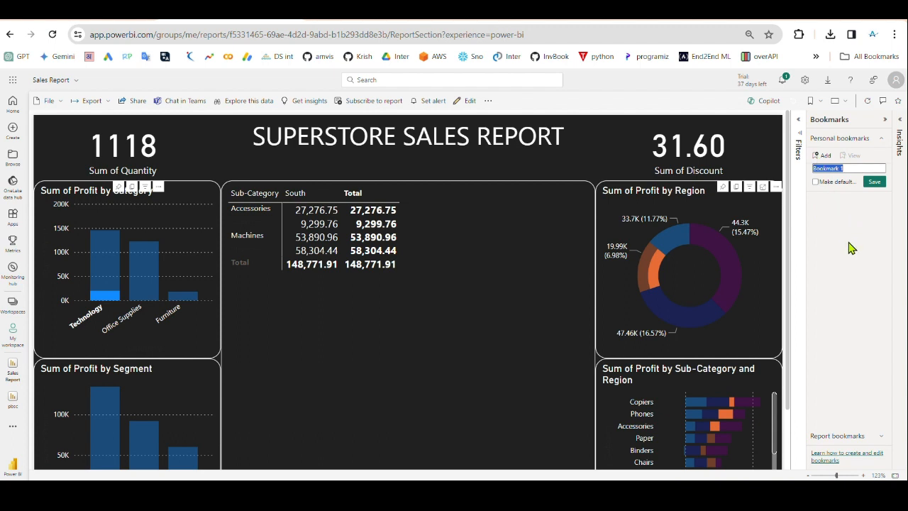
text(New)
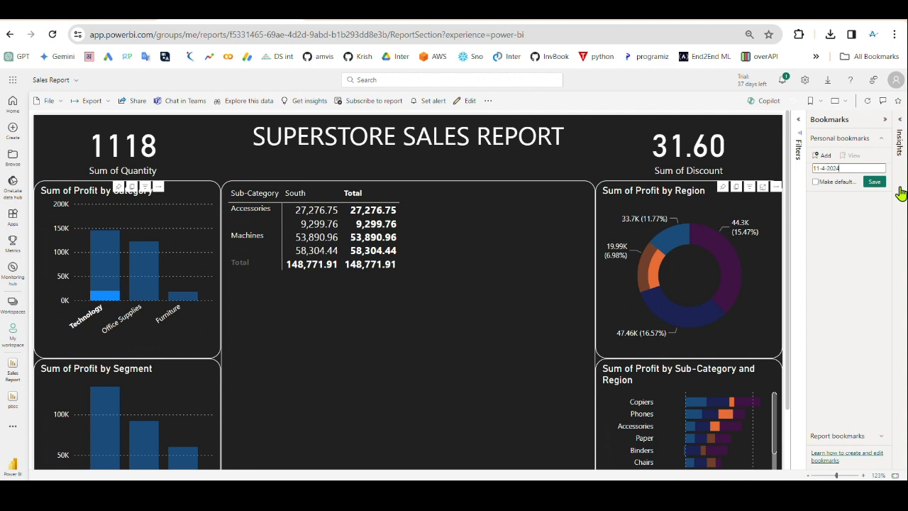
click(875, 183)
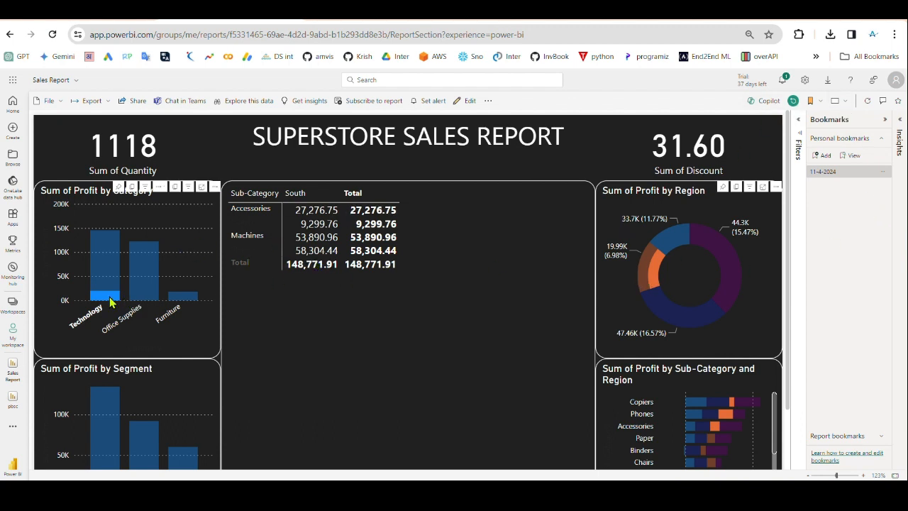
Clear the Technology and South highlights, and apply the 11-4-2024 bookmark to restore the saved view.
click(110, 302)
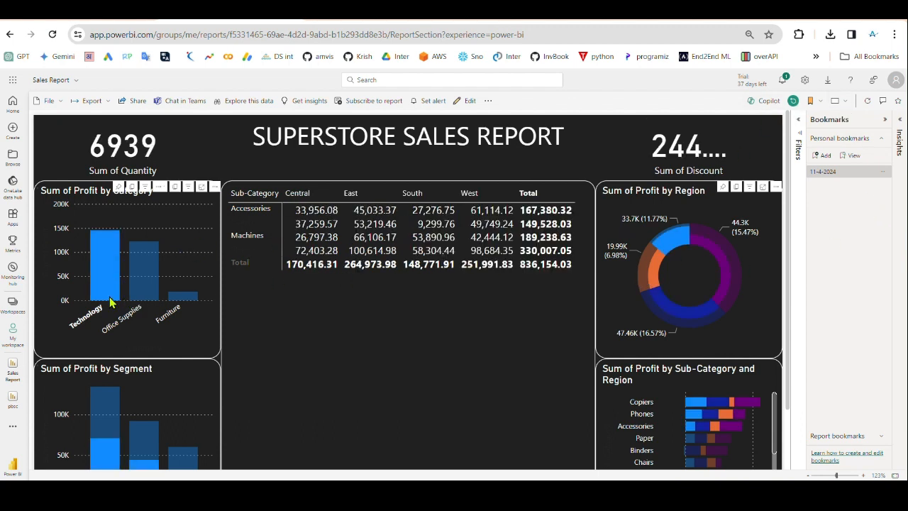
click(660, 263)
click(660, 263)
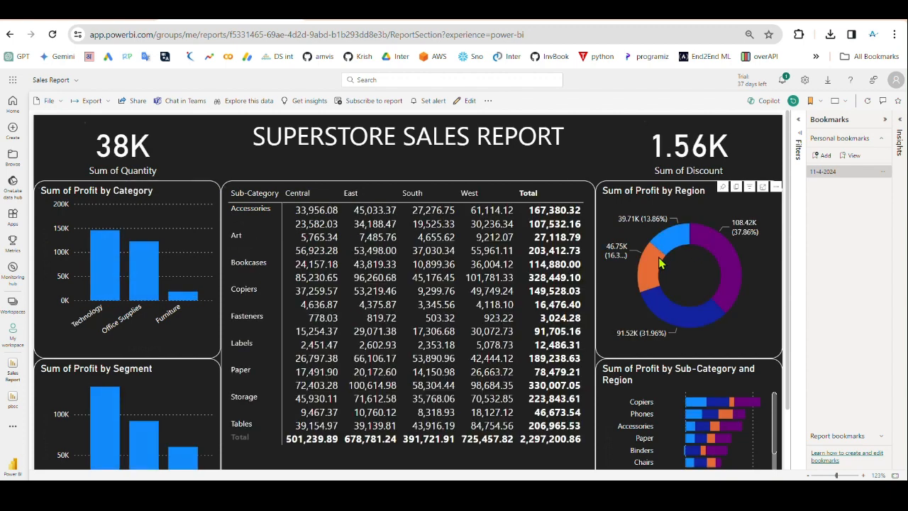
click(857, 177)
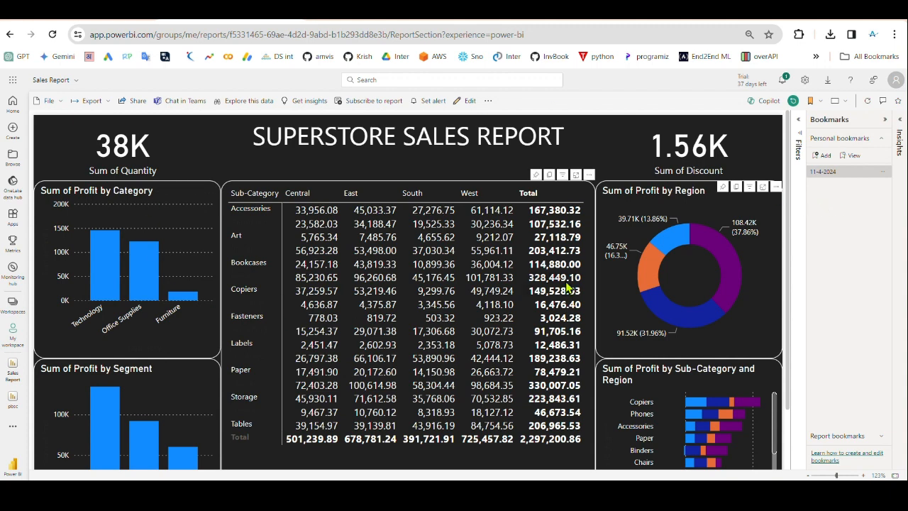
click(829, 175)
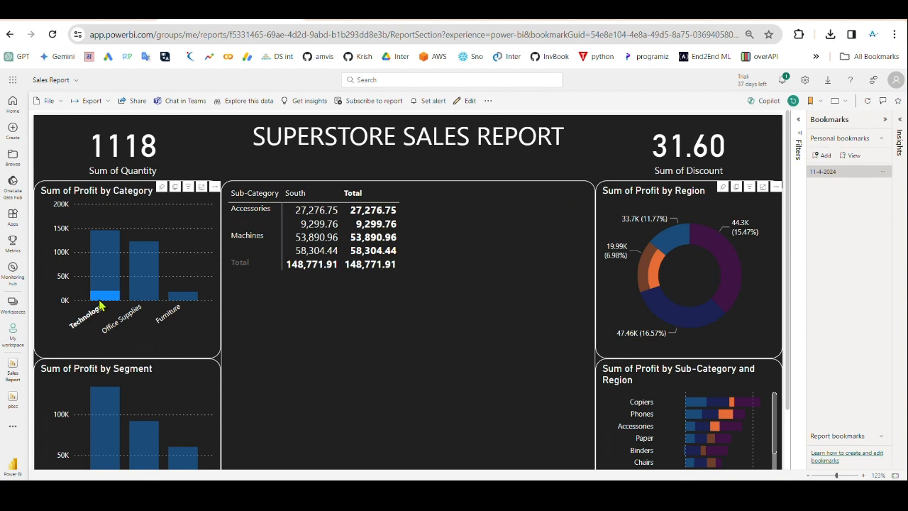
Clear the highlights, reapply the 11-4-2024 bookmark to test it again, and reset the report to its unfiltered view.
click(101, 298)
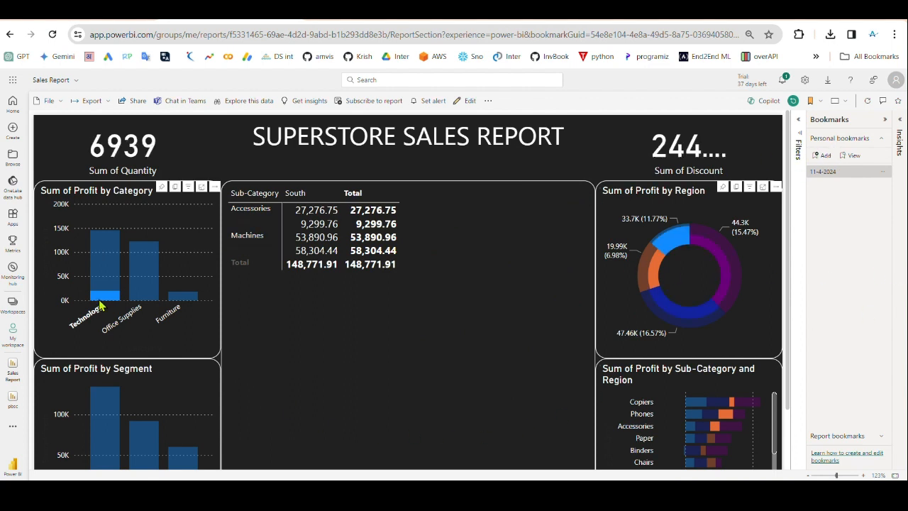
click(658, 270)
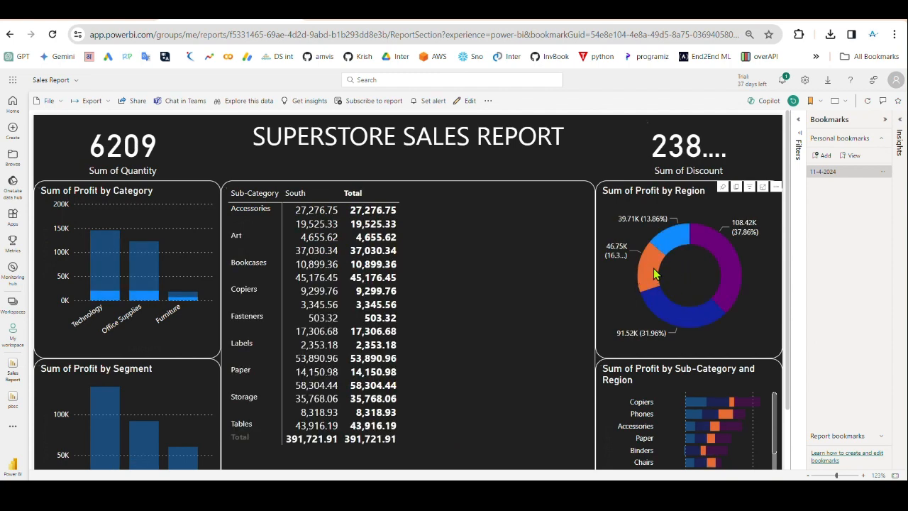
click(657, 273)
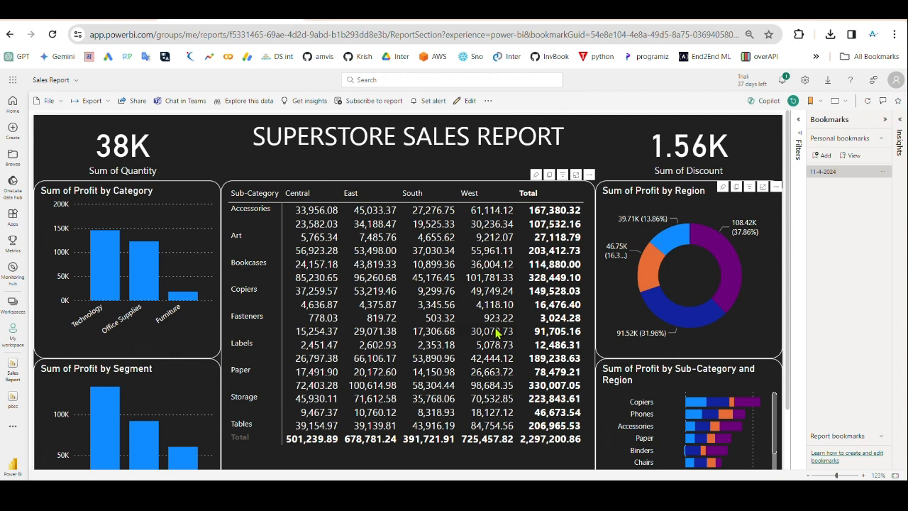
click(831, 177)
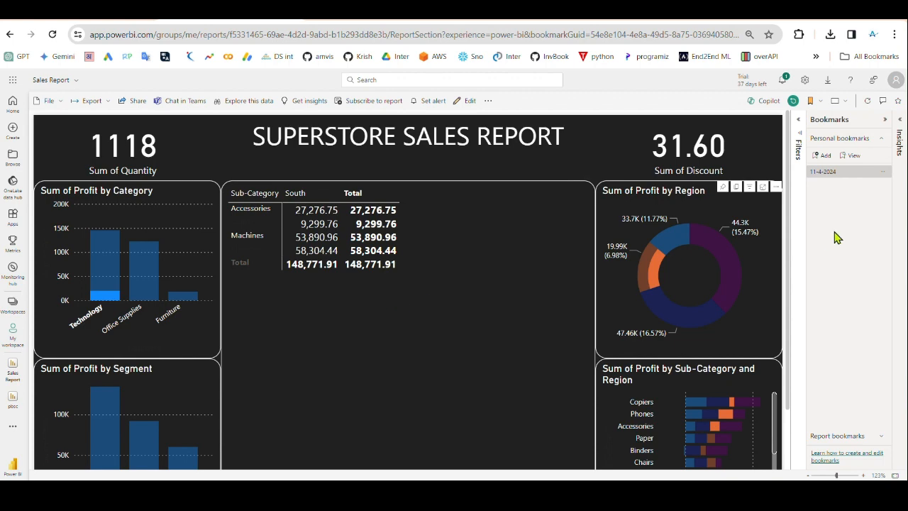
click(654, 264)
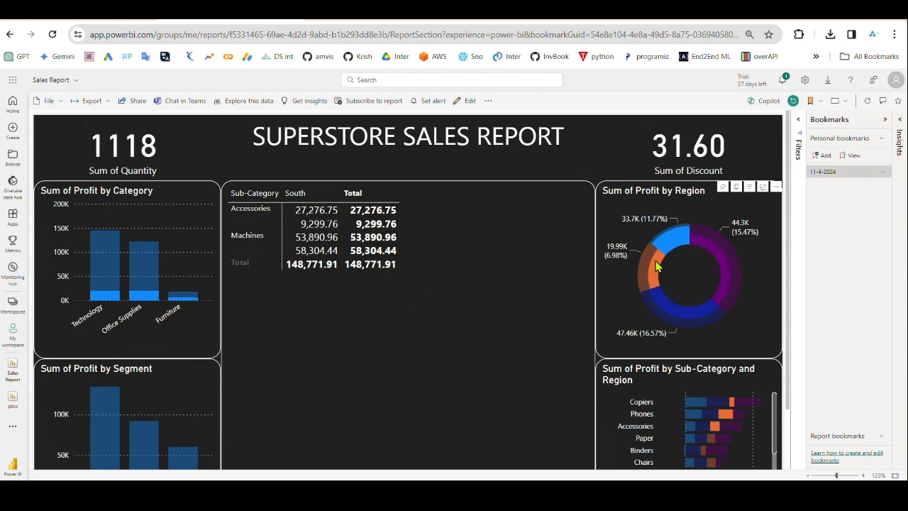
Check the report's view options, collapse the Bookmarks pane, and inspect the personal bookmarks list.
click(843, 102)
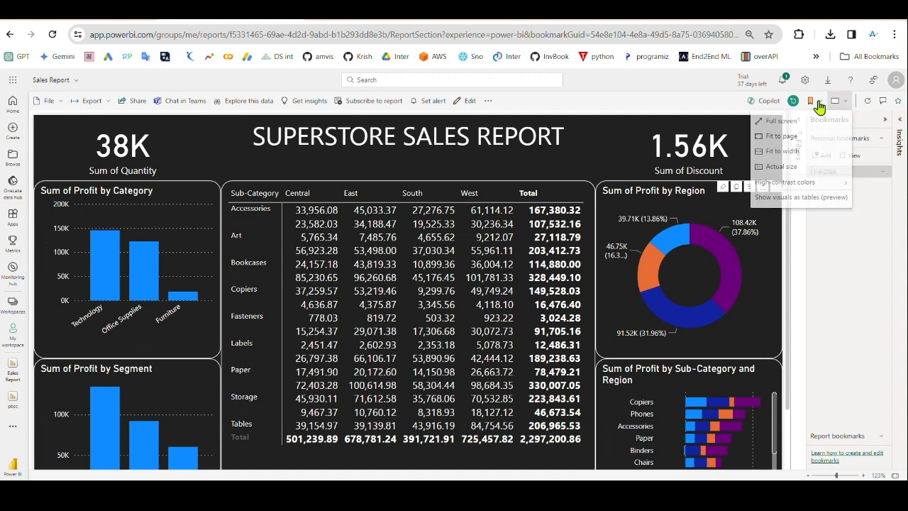
click(812, 101)
click(887, 120)
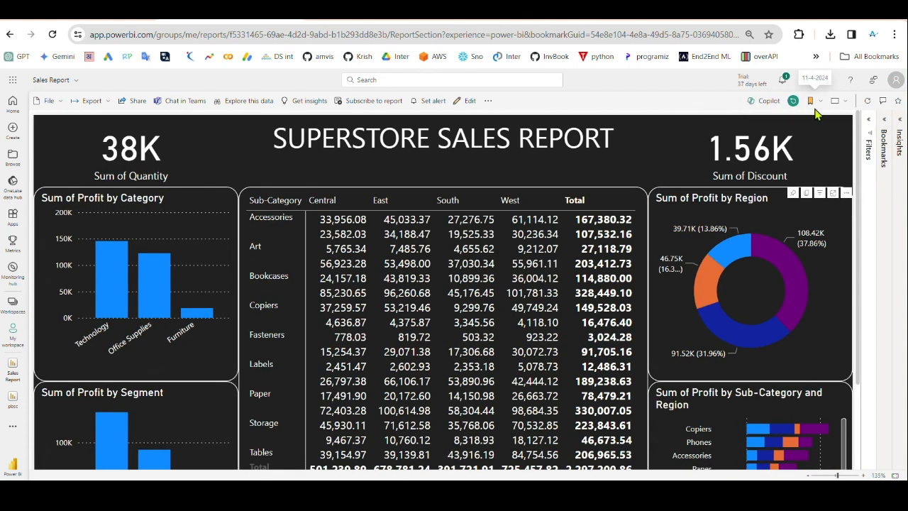
click(823, 105)
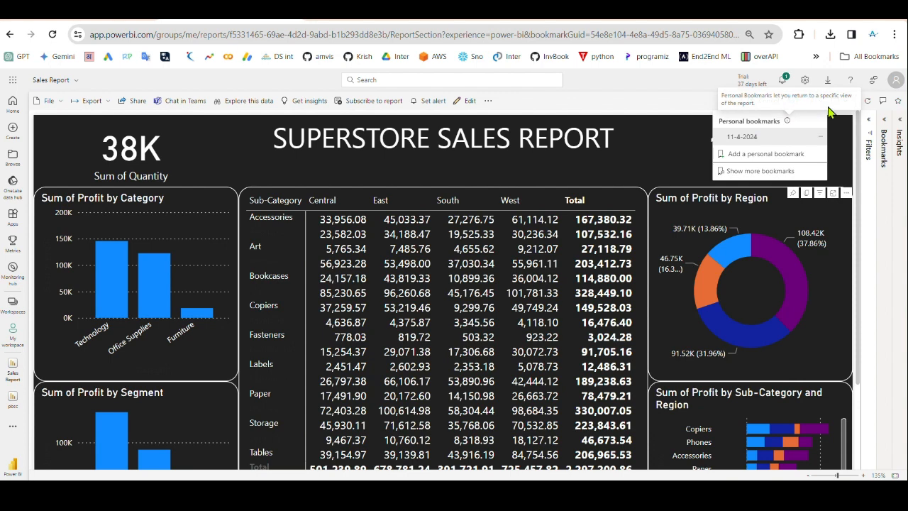
click(665, 102)
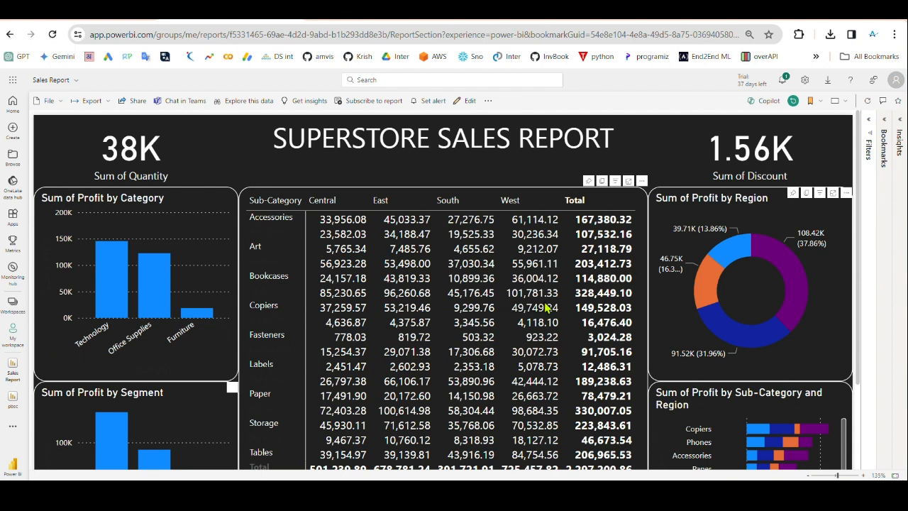
click(375, 106)
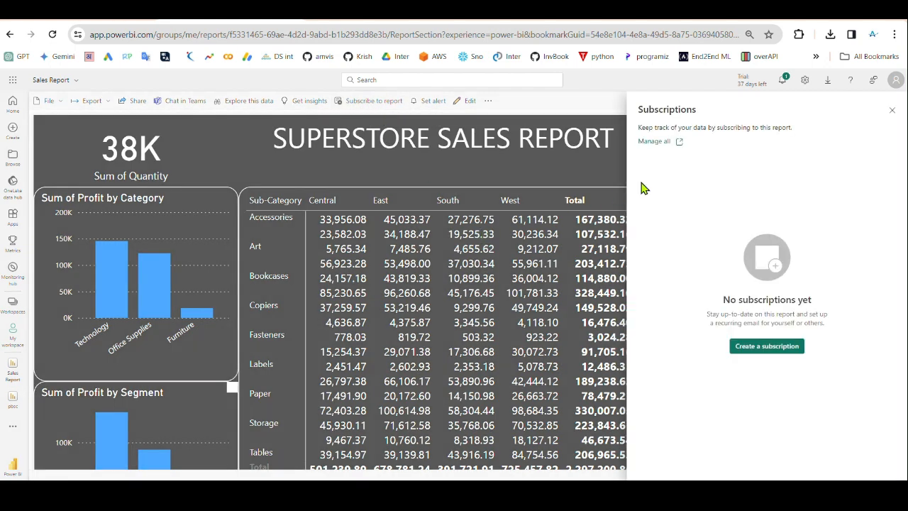
click(763, 348)
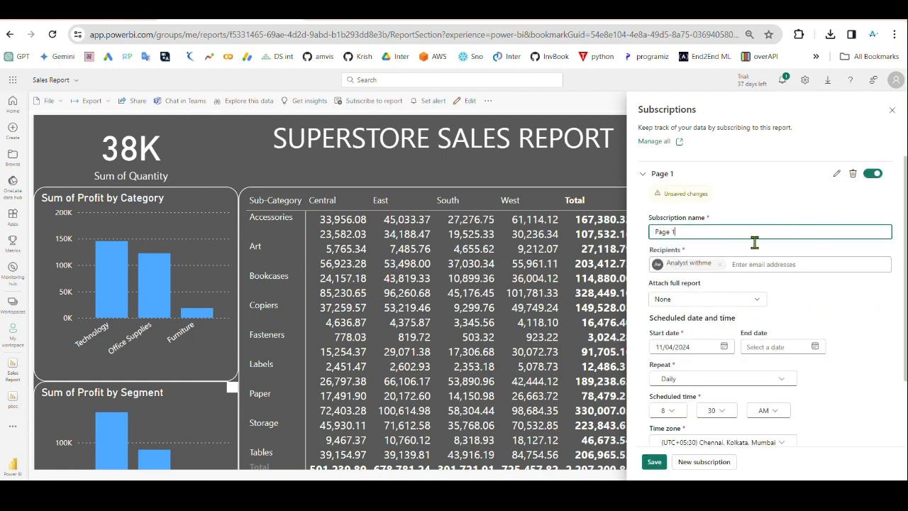
scroll(755, 243, down, 2)
click(892, 110)
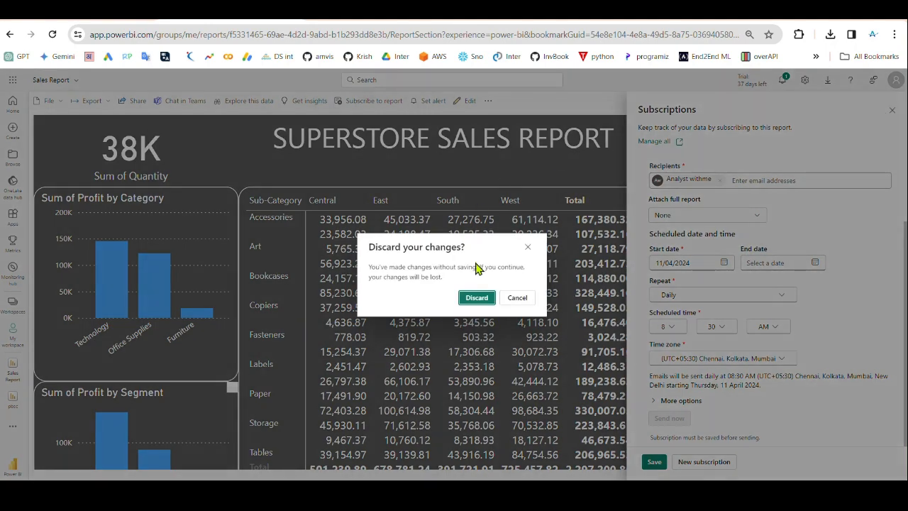
click(476, 297)
Start a new email subscription for the Sales Report and set its subscription name to Weekly report.
click(371, 104)
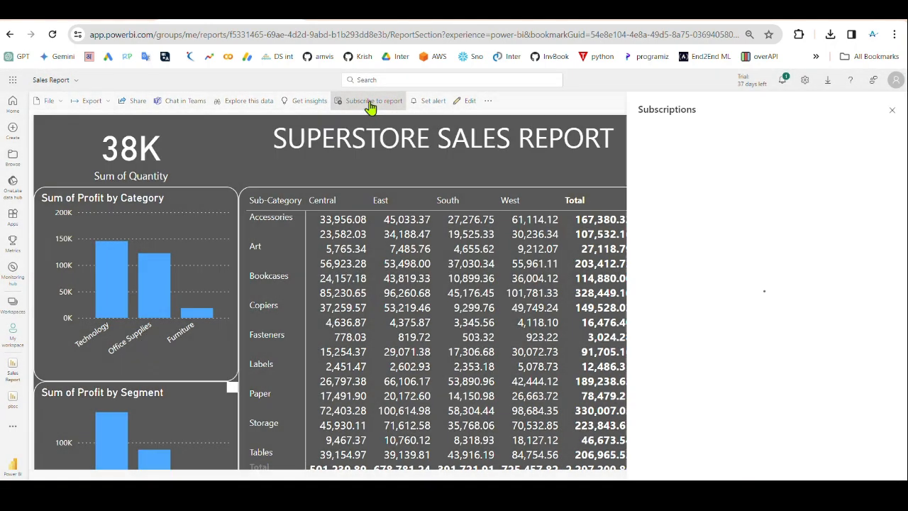
click(750, 347)
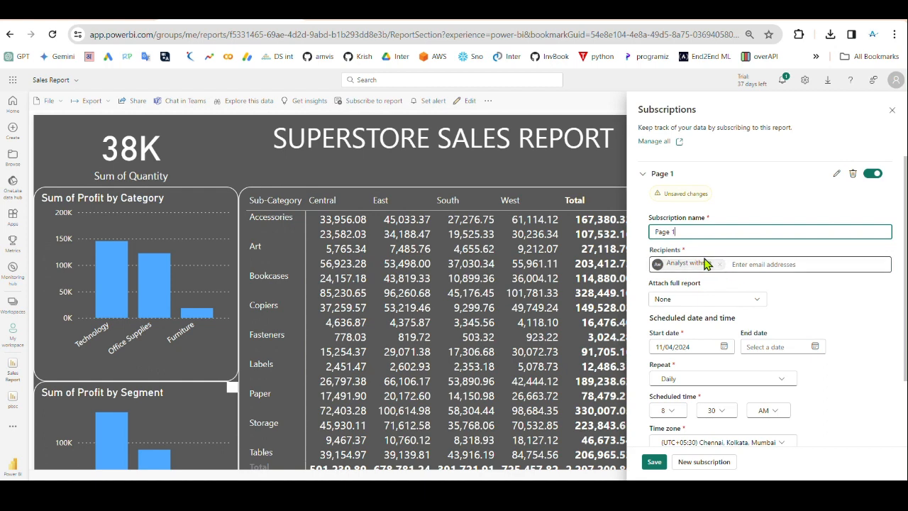
scroll(709, 305, down, 2)
scroll(715, 381, up, 2)
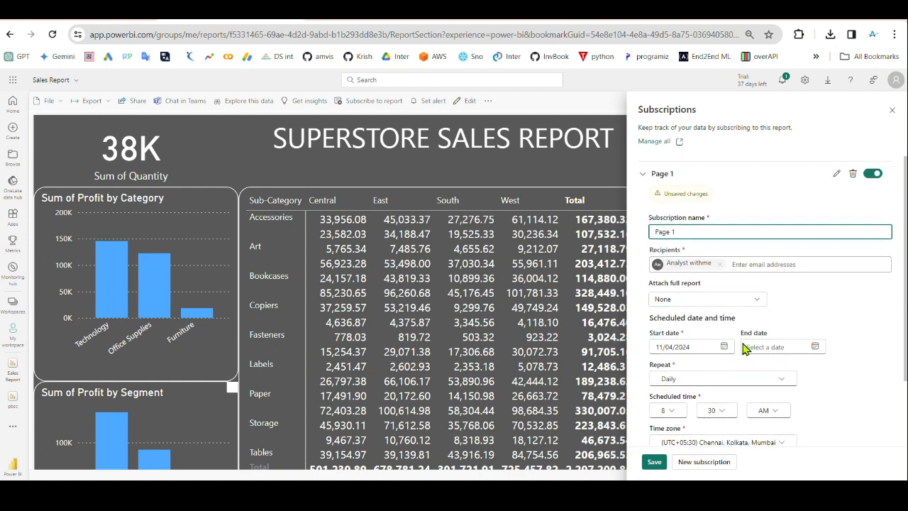
click(846, 286)
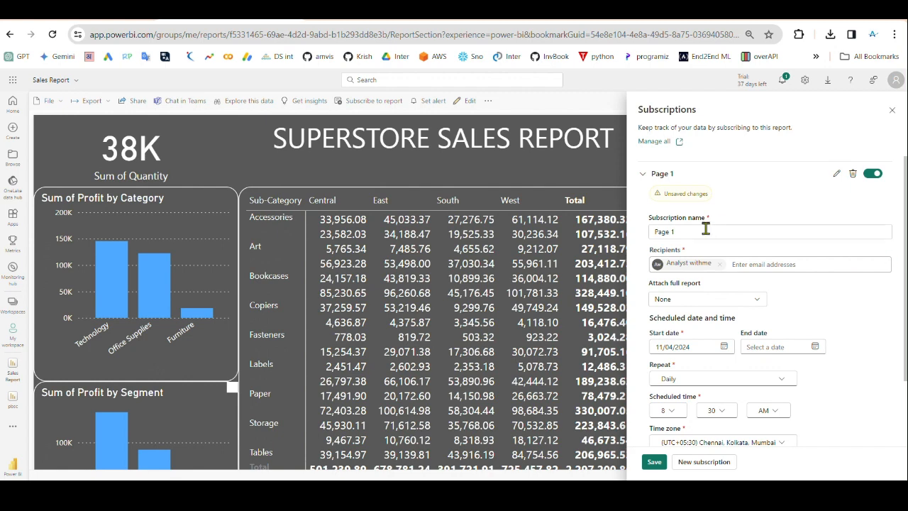
drag(707, 232, 652, 231)
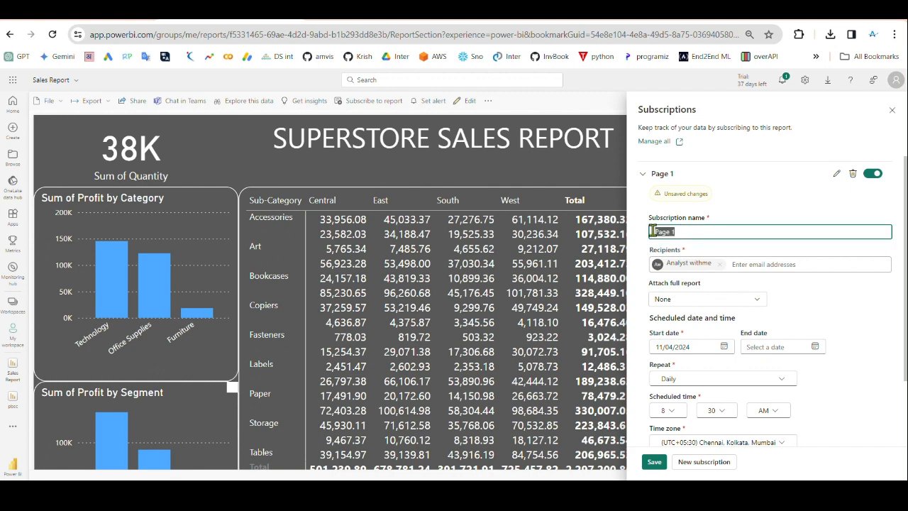
text(Weekly)
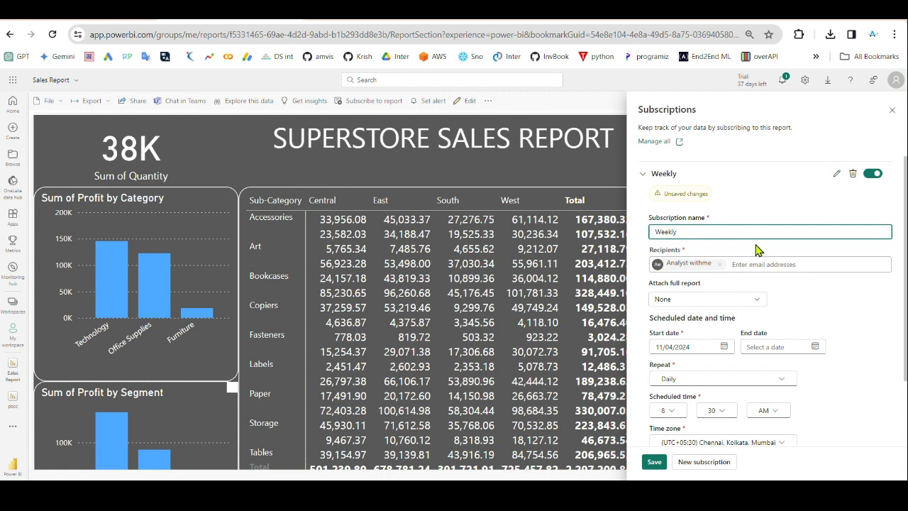
text( report)
Check the subscription's recipients field and the file formats offered for attaching the full report.
click(743, 267)
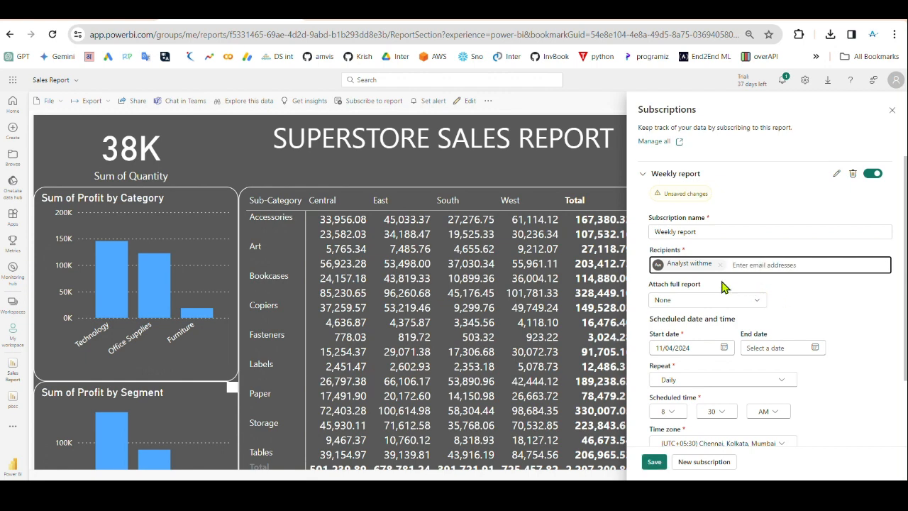
scroll(757, 266, down, 1)
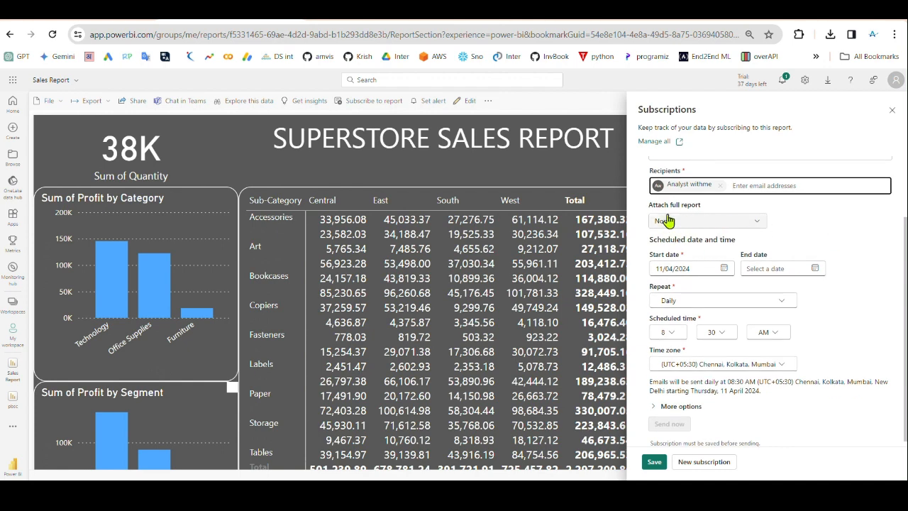
click(762, 221)
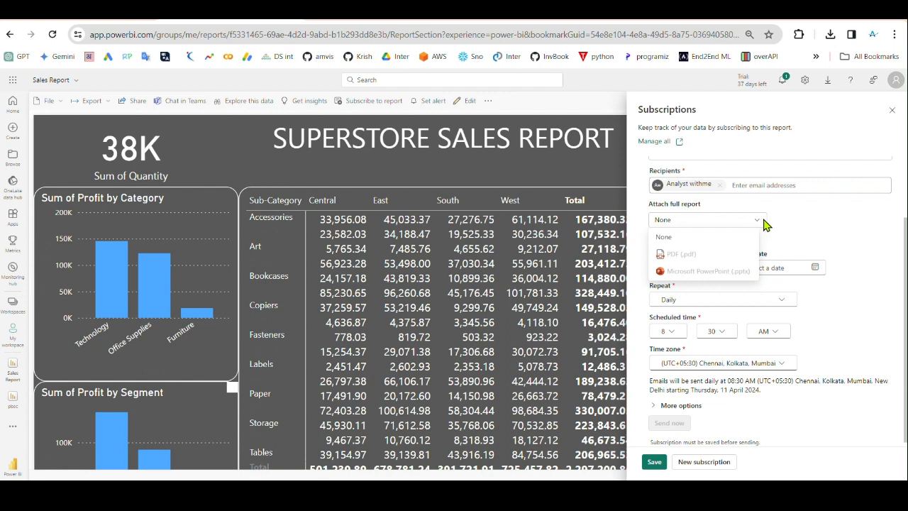
click(809, 224)
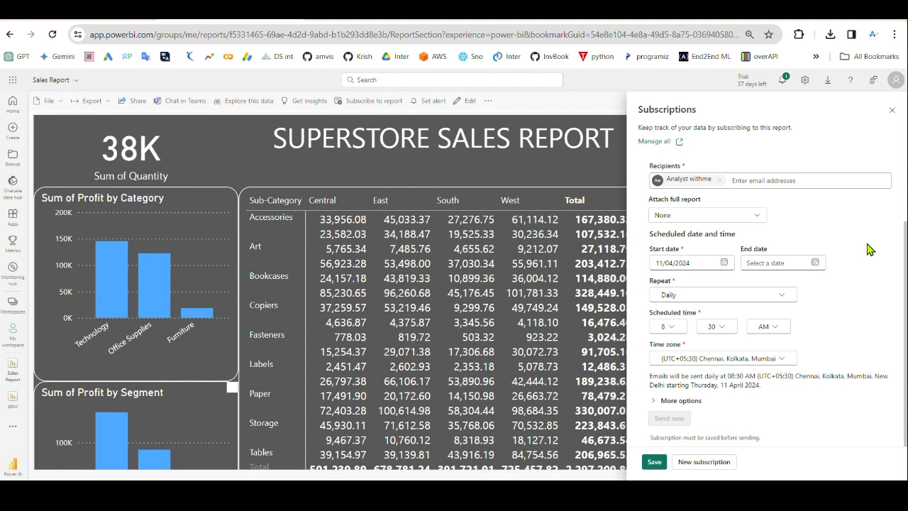
Set the subscription's start date to 1 March 2024 and its end date to 31 August 2024.
click(723, 263)
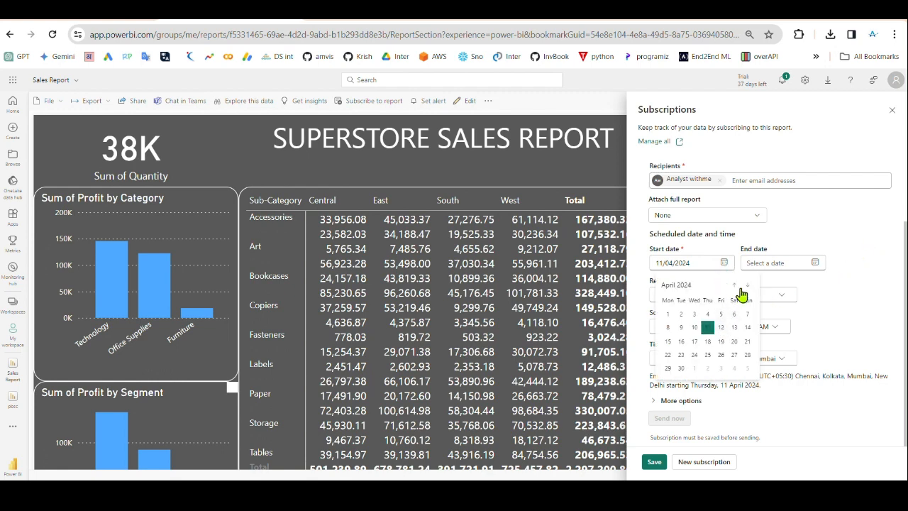
click(734, 285)
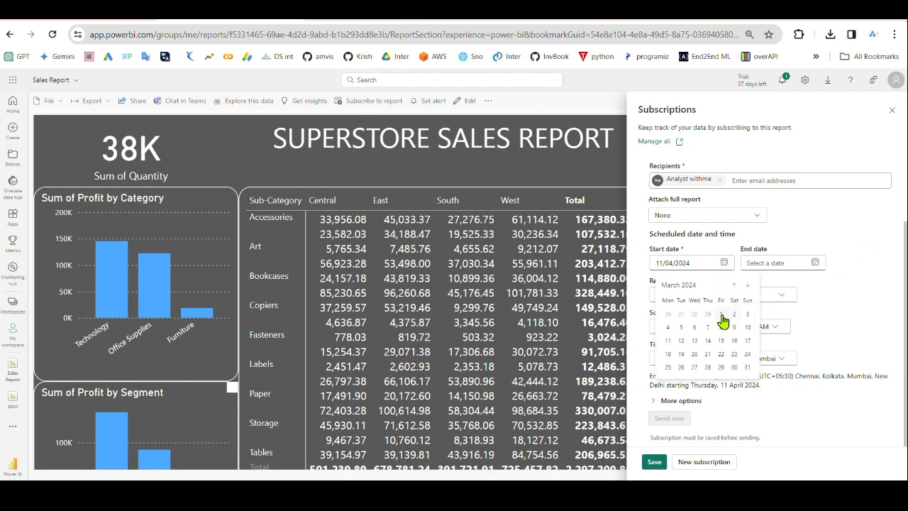
click(721, 314)
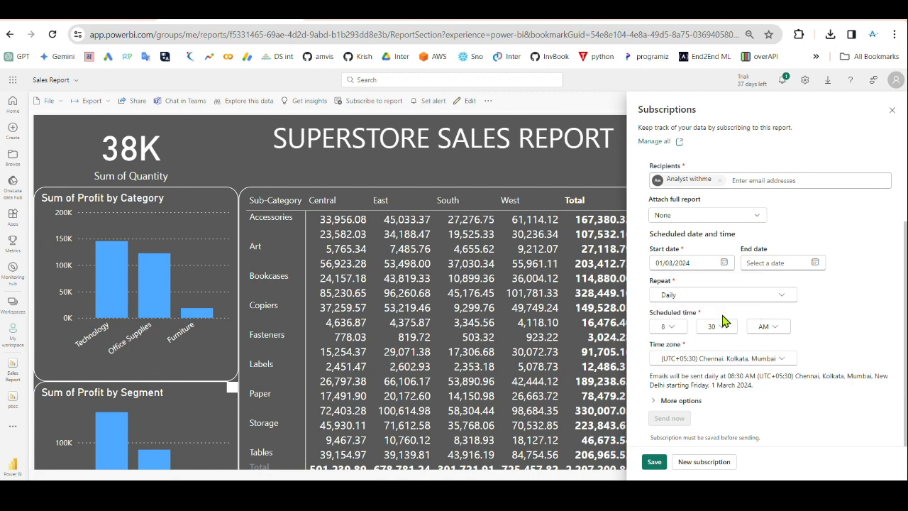
click(815, 263)
click(838, 285)
click(838, 285)
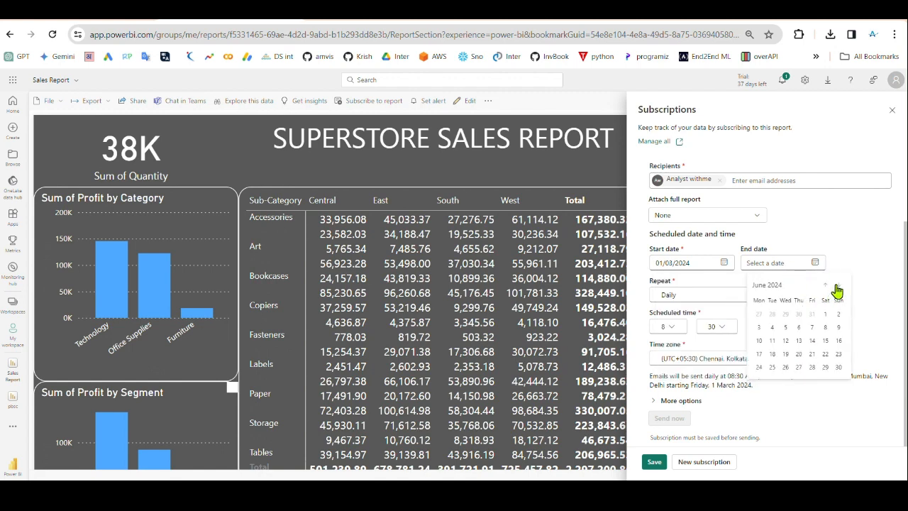
click(838, 286)
click(838, 285)
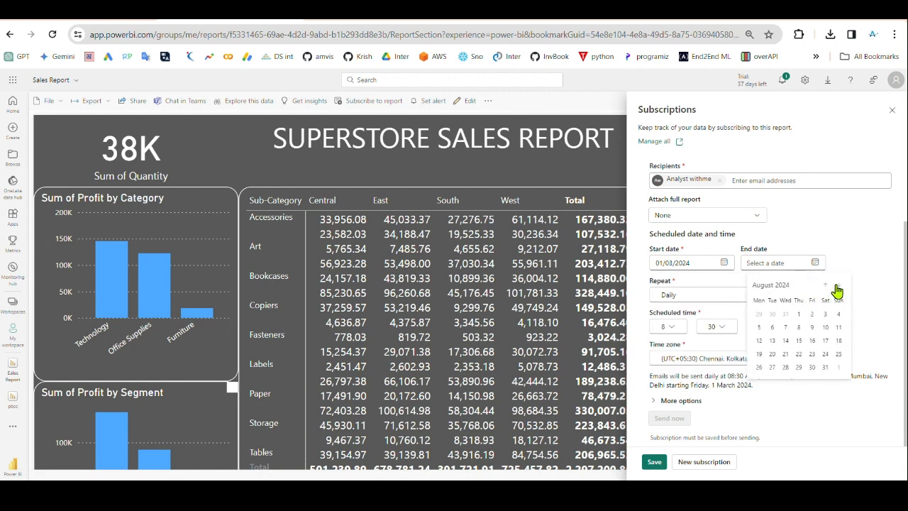
click(826, 368)
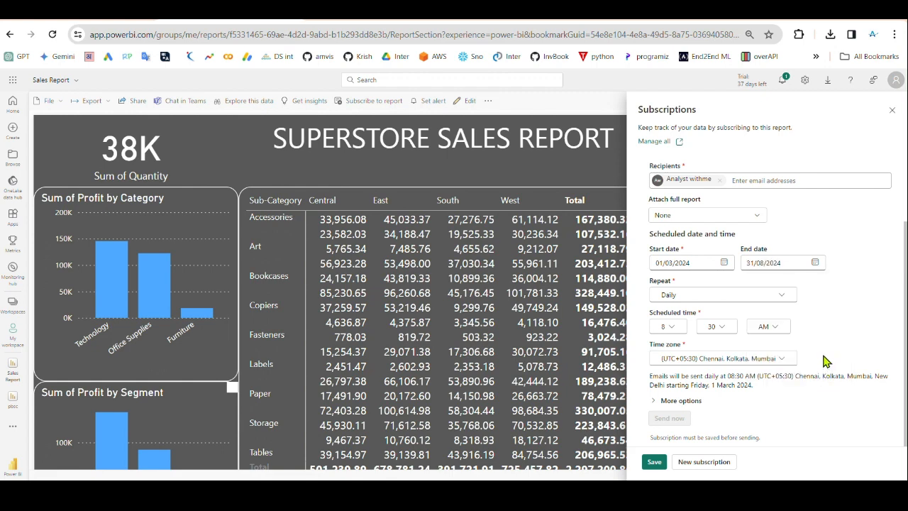
Set the subscription to repeat weekly on Friday.
click(786, 298)
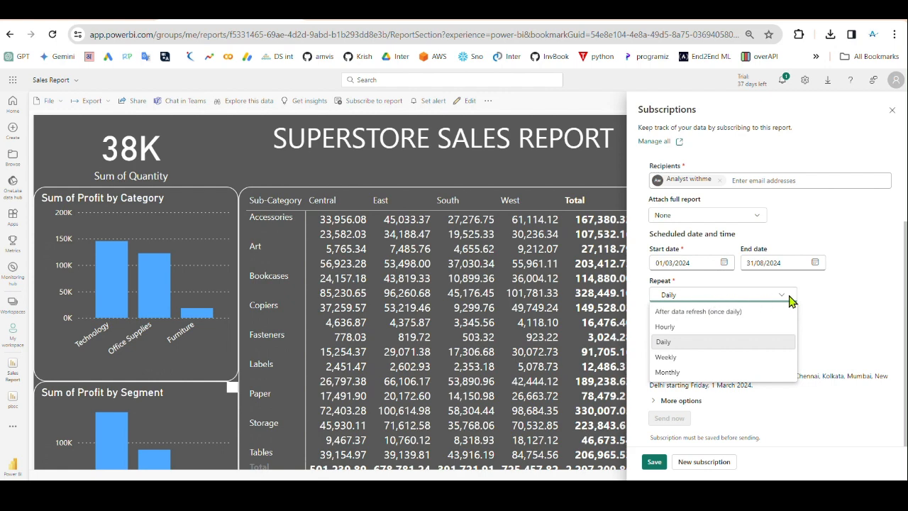
click(788, 298)
click(783, 298)
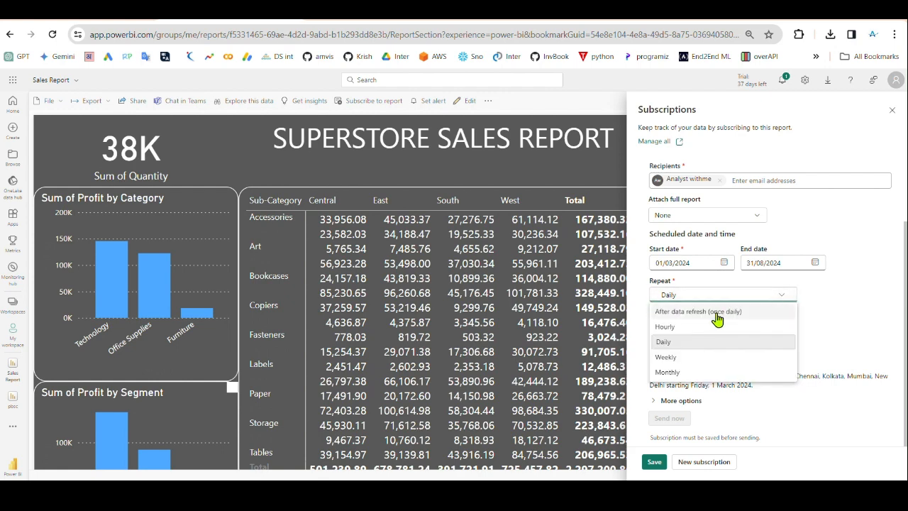
click(678, 357)
scroll(844, 261, down, 1)
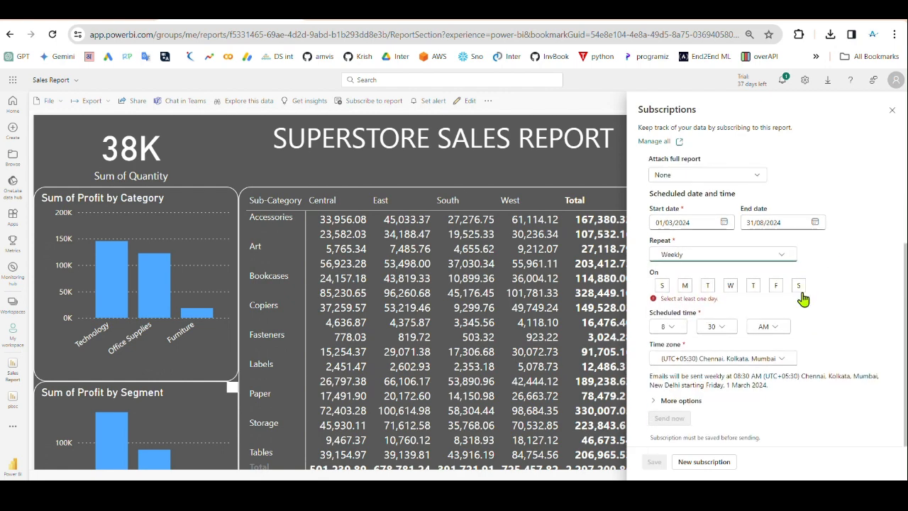
click(778, 295)
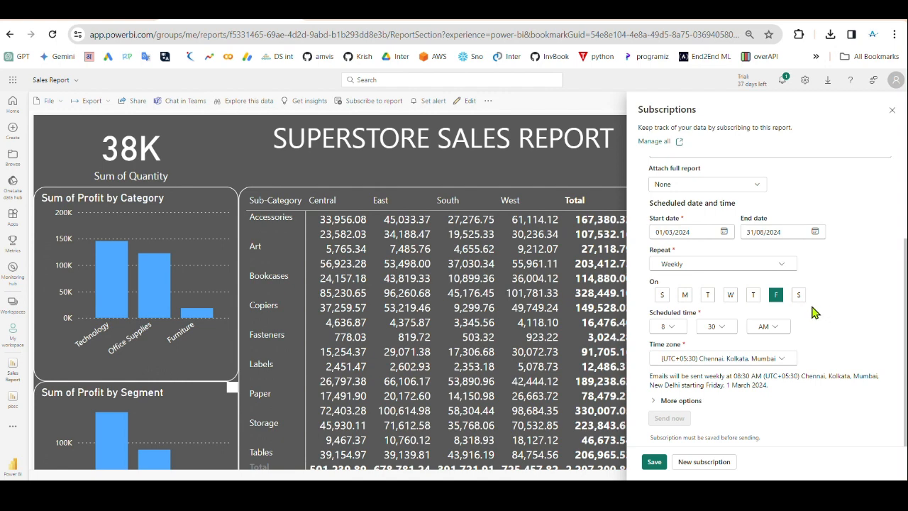
Set the subscription's scheduled time to 5:30 PM.
click(678, 332)
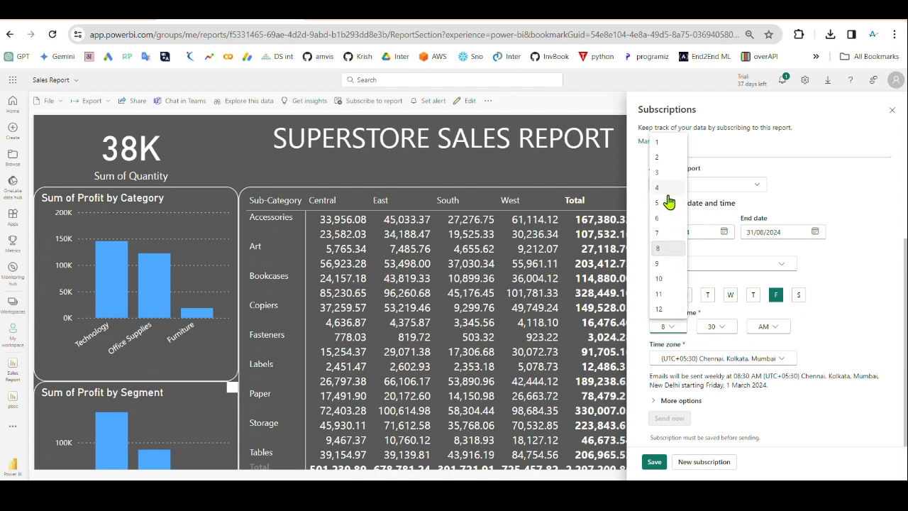
click(667, 204)
click(678, 329)
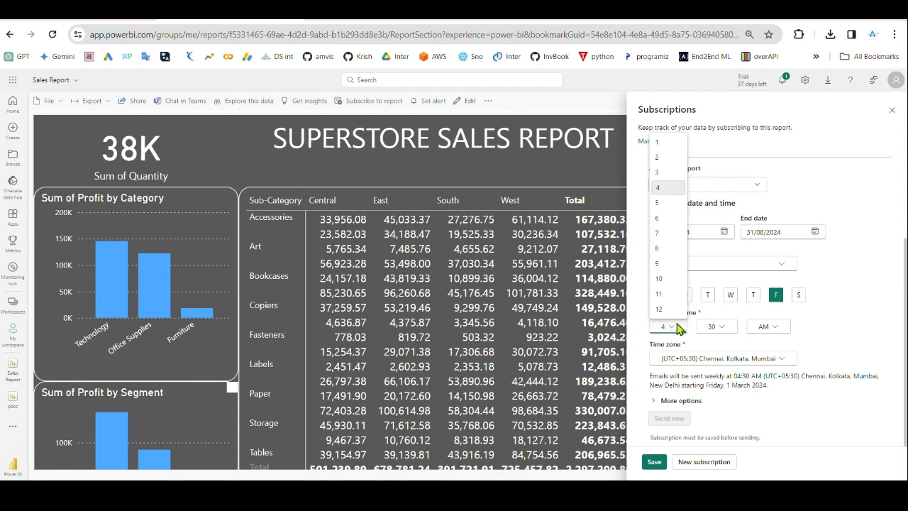
click(664, 206)
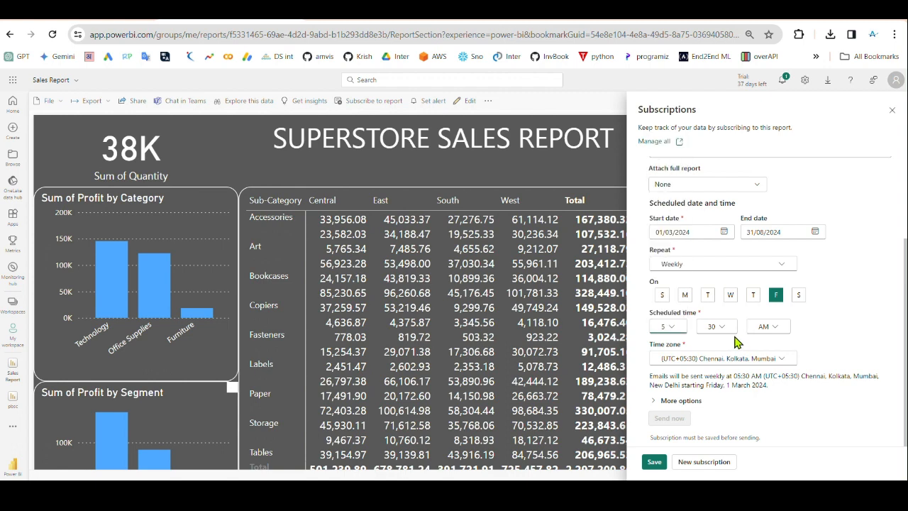
click(779, 329)
click(757, 359)
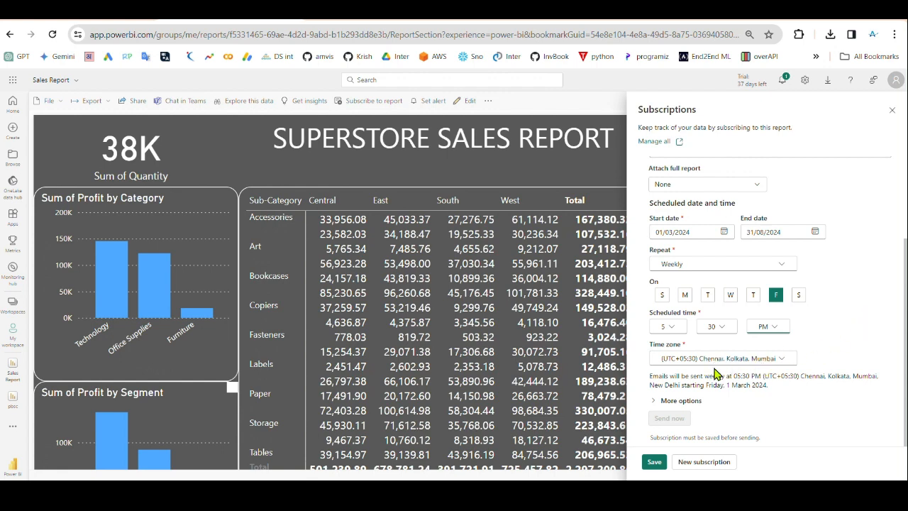
click(906, 330)
Examine the subscription's additional options, including email subject, message, report page and link settings, and collapse them again.
click(666, 402)
scroll(722, 384, down, 3)
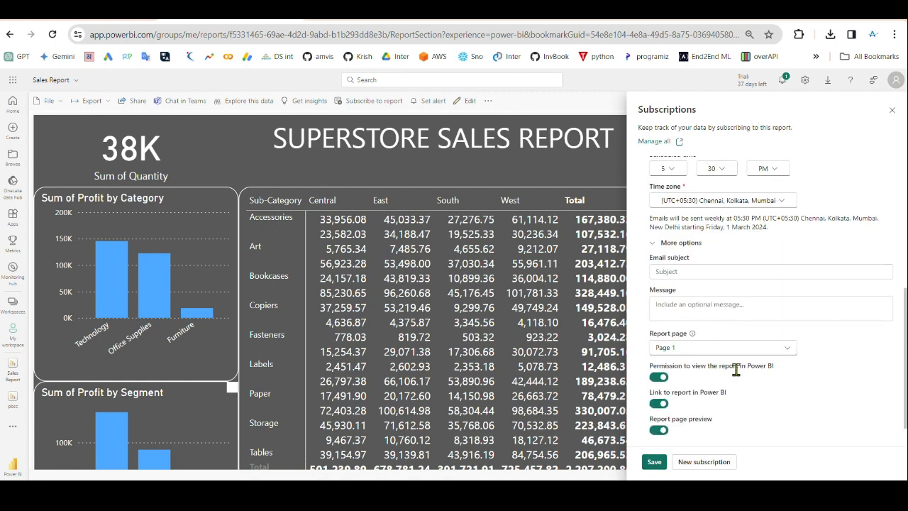
scroll(731, 323, down, 1)
click(683, 237)
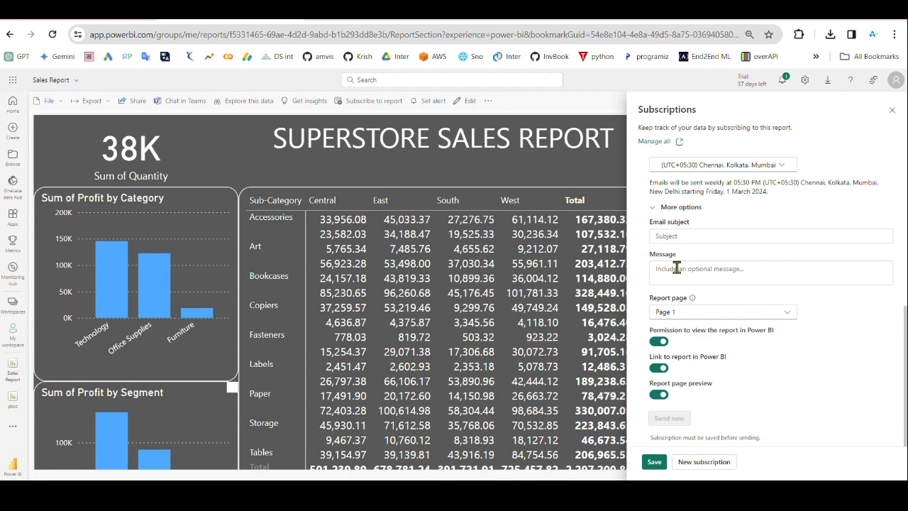
click(679, 268)
click(784, 316)
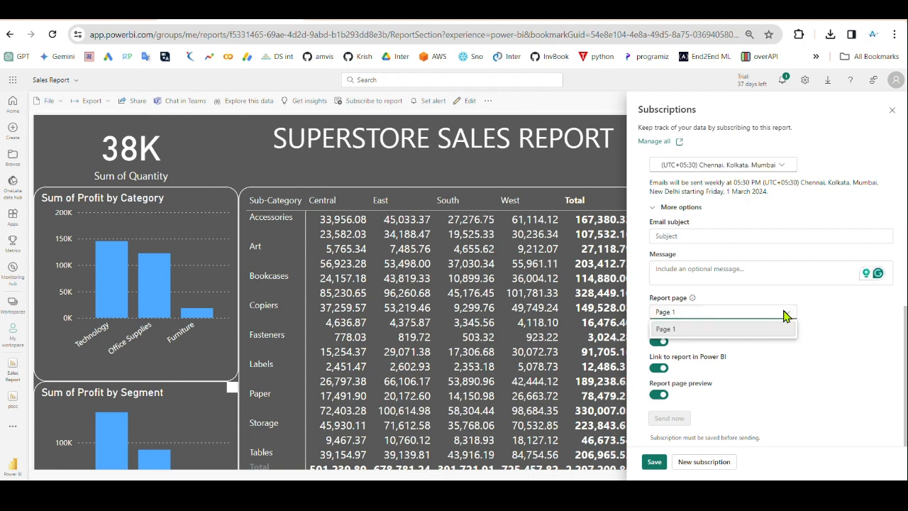
click(788, 315)
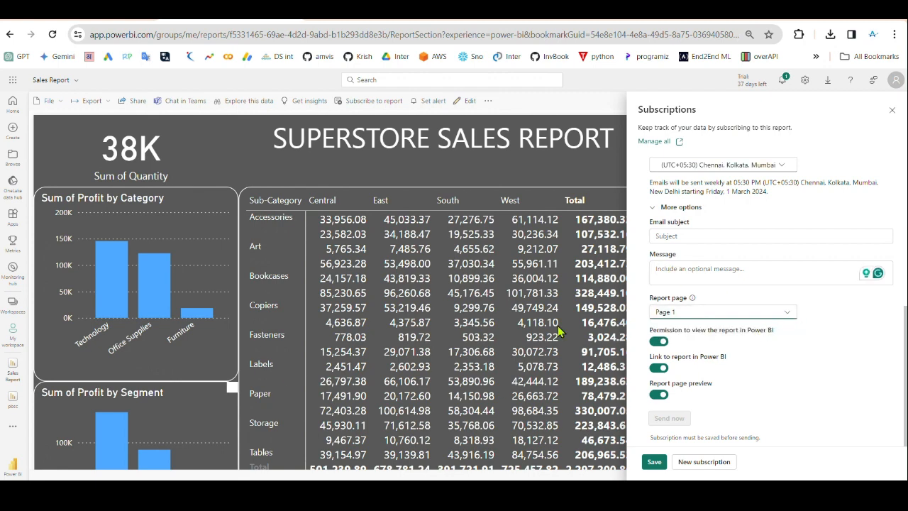
click(784, 316)
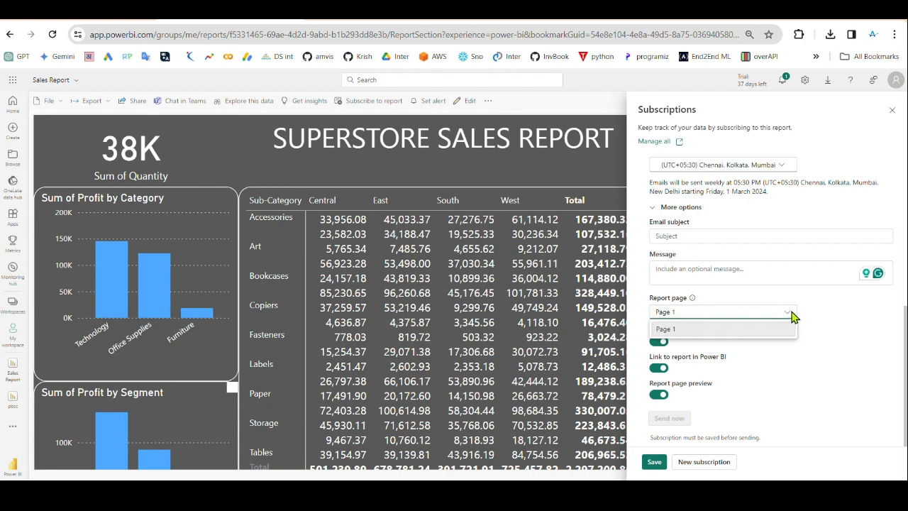
click(791, 314)
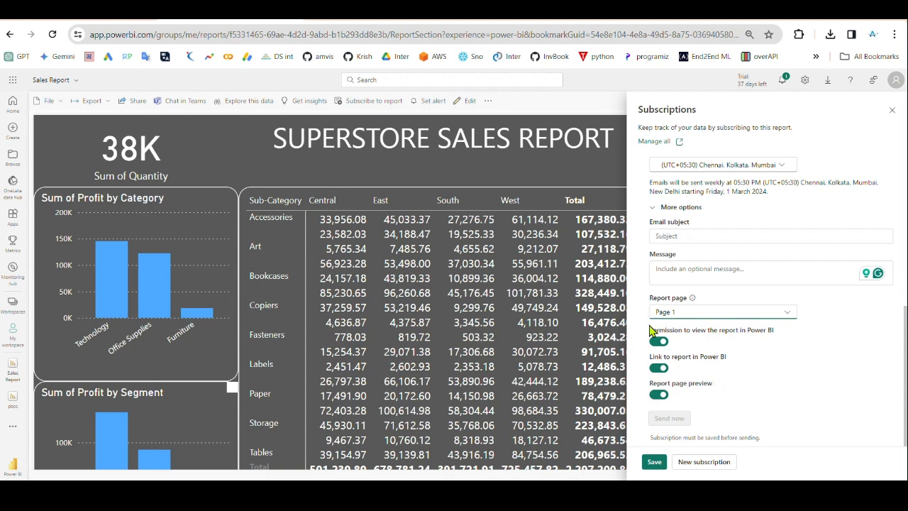
scroll(748, 300, up, 3)
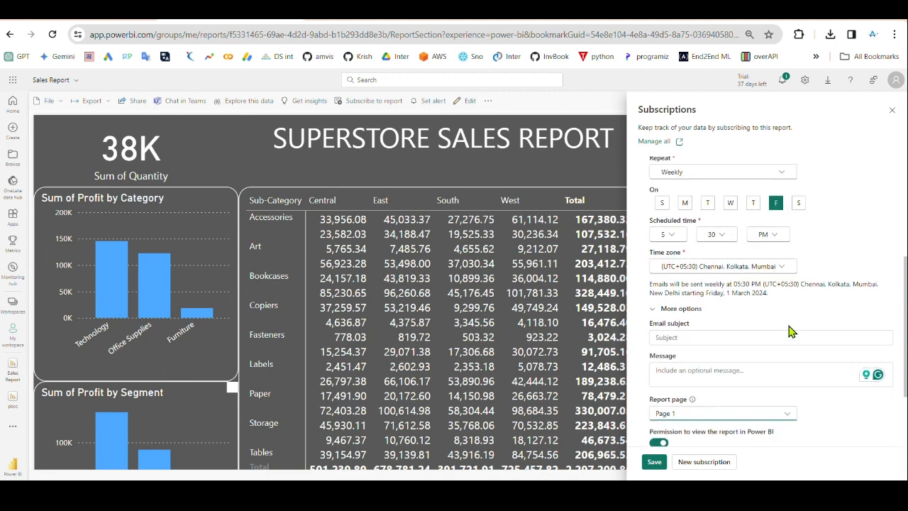
scroll(791, 332, up, 2)
click(654, 366)
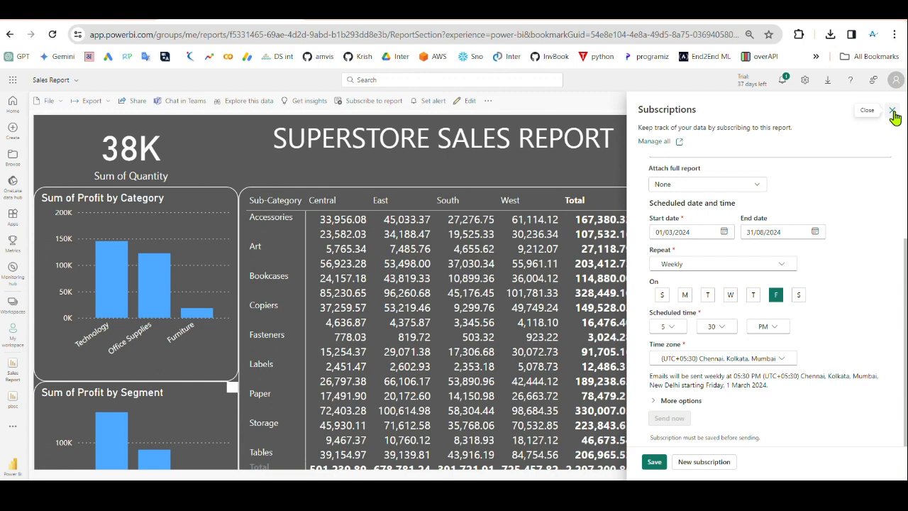
Close the subscription settings, discarding the unsaved changes, and check which additional actions the report offers.
click(895, 117)
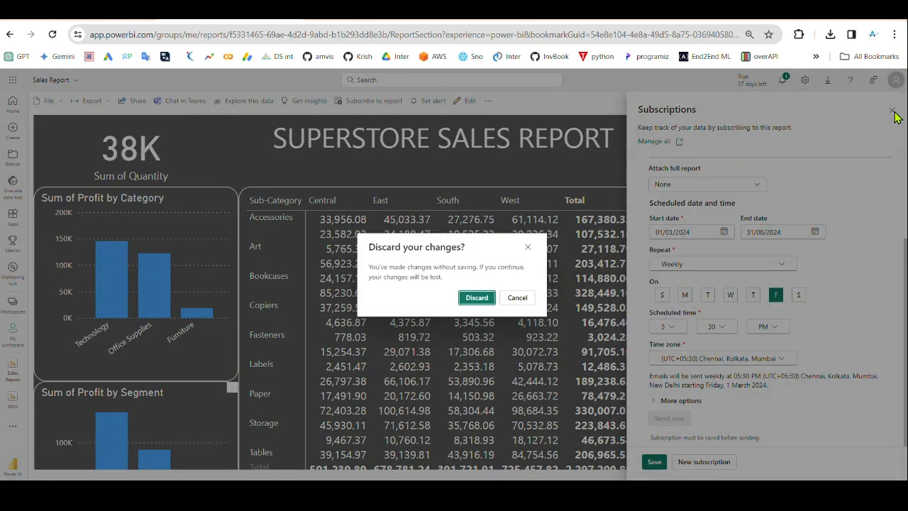
click(477, 304)
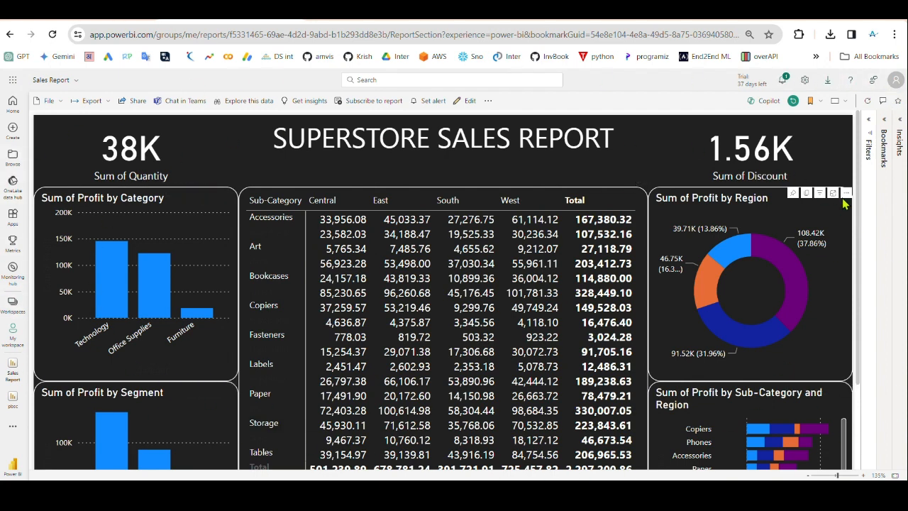
click(488, 102)
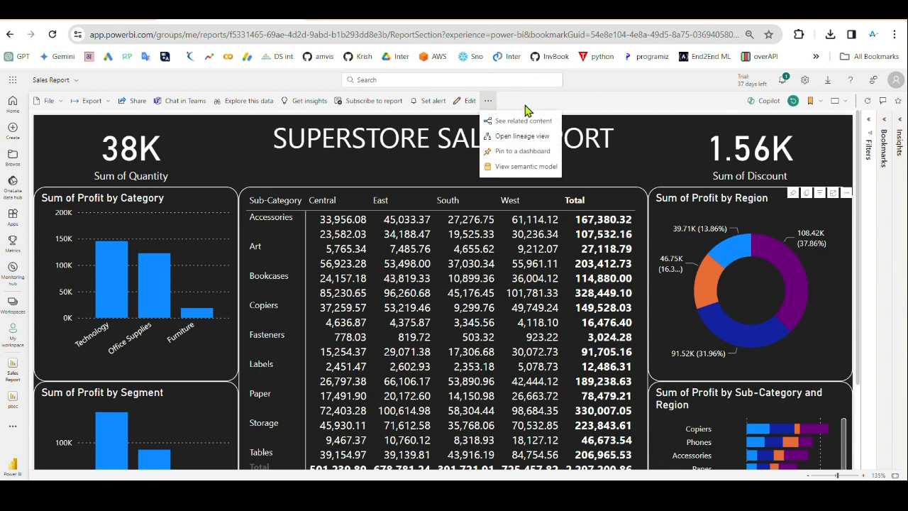
click(596, 105)
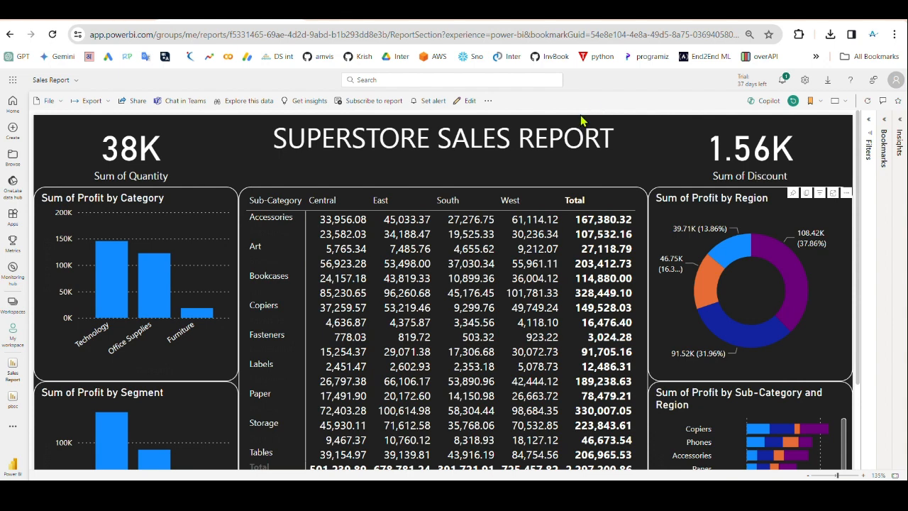